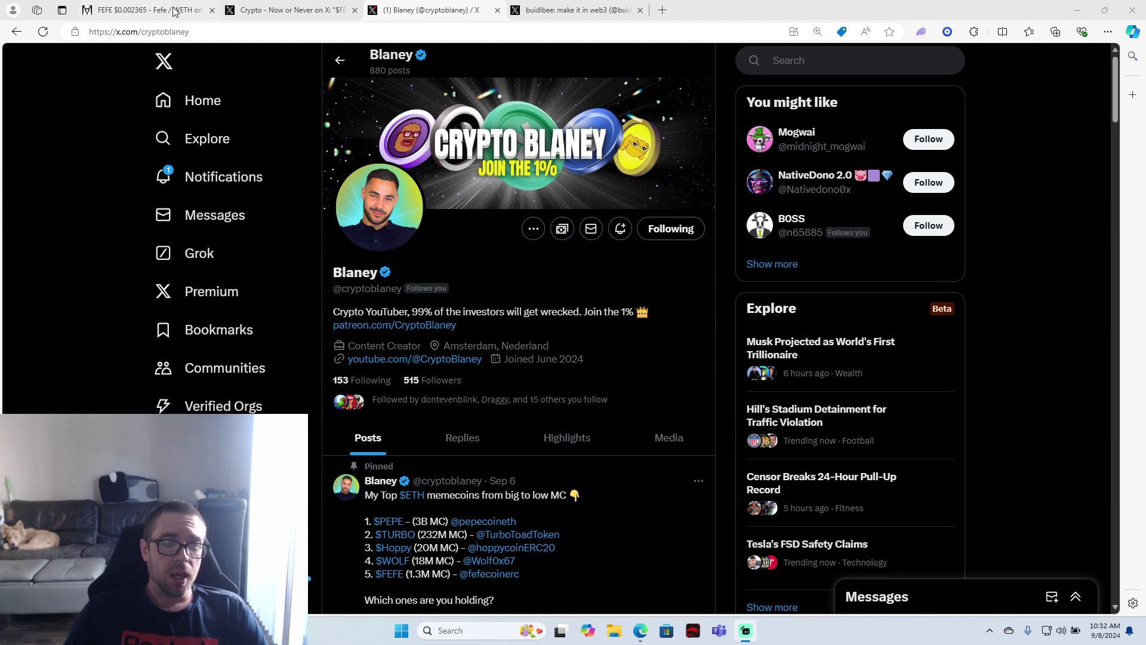
- Switch to the other open FEFE post tab, 'Crypto - Now or Never'
click(277, 9)
click(153, 10)
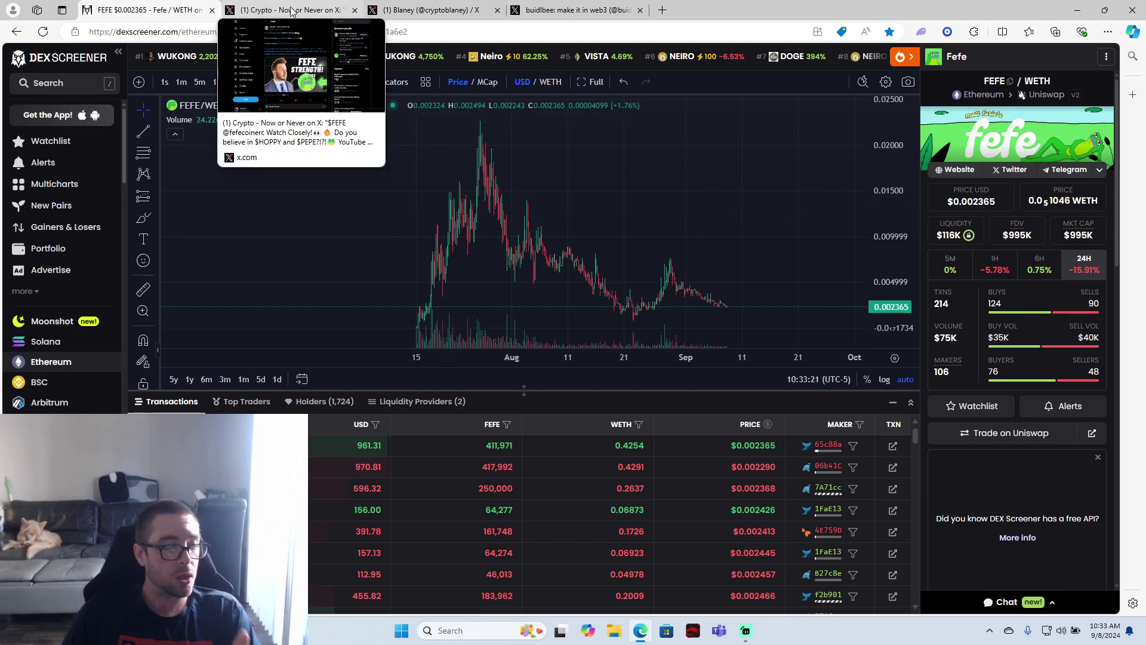
mouse_move(292, 10)
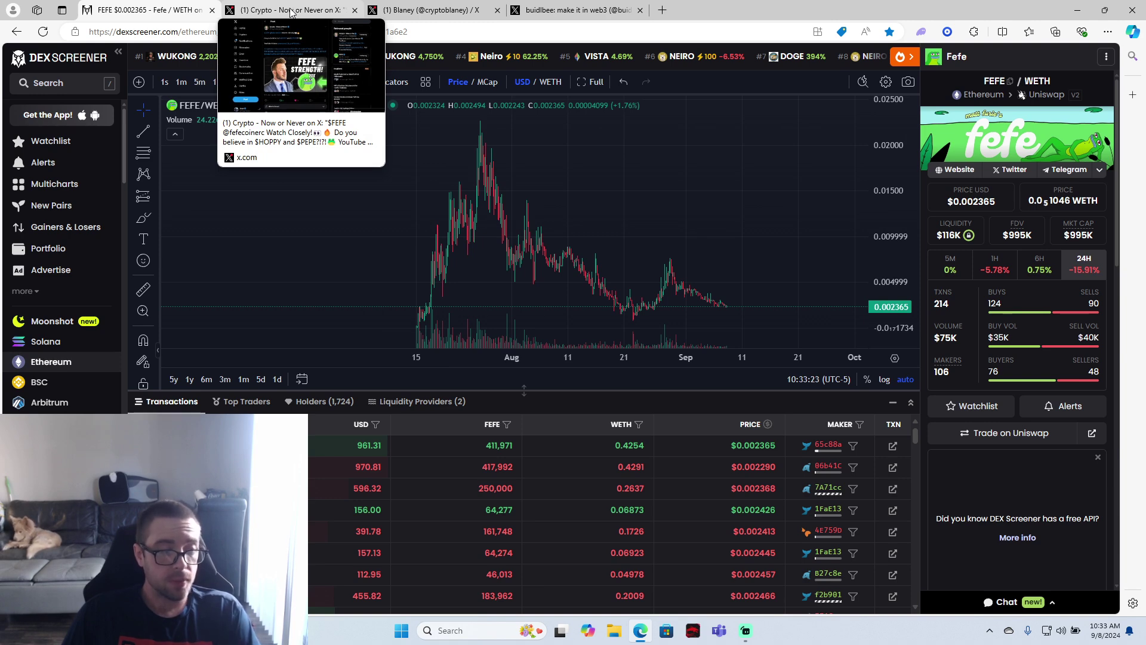
- Return to the FEFE 'Watch Closely' post and open its youtu.be video link
click(291, 13)
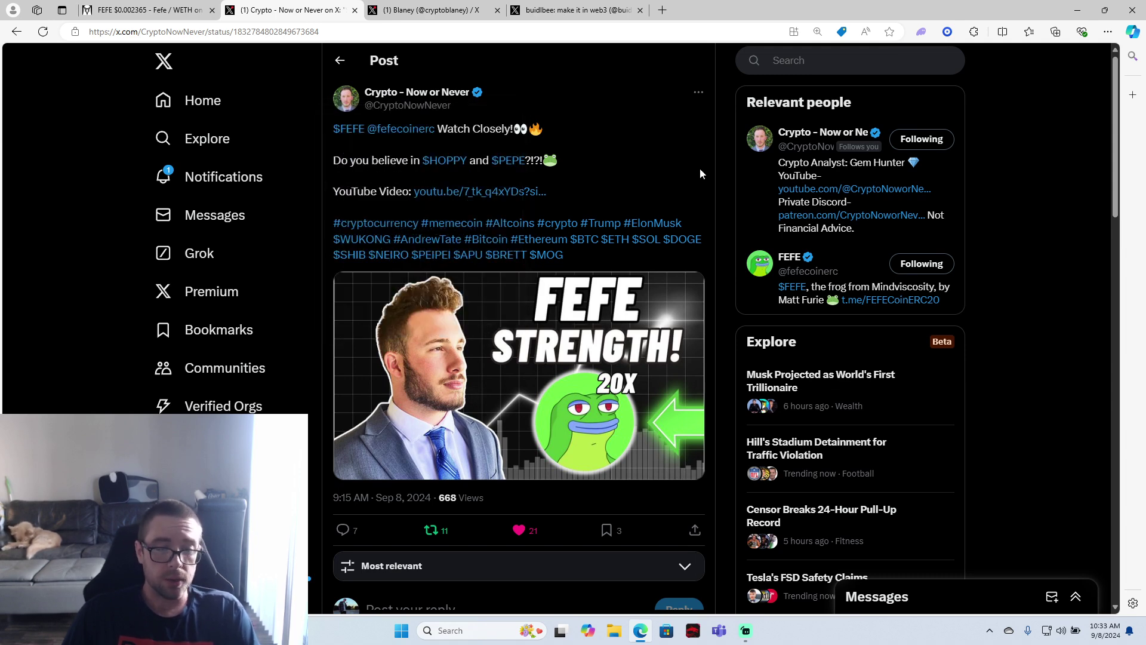
click(515, 191)
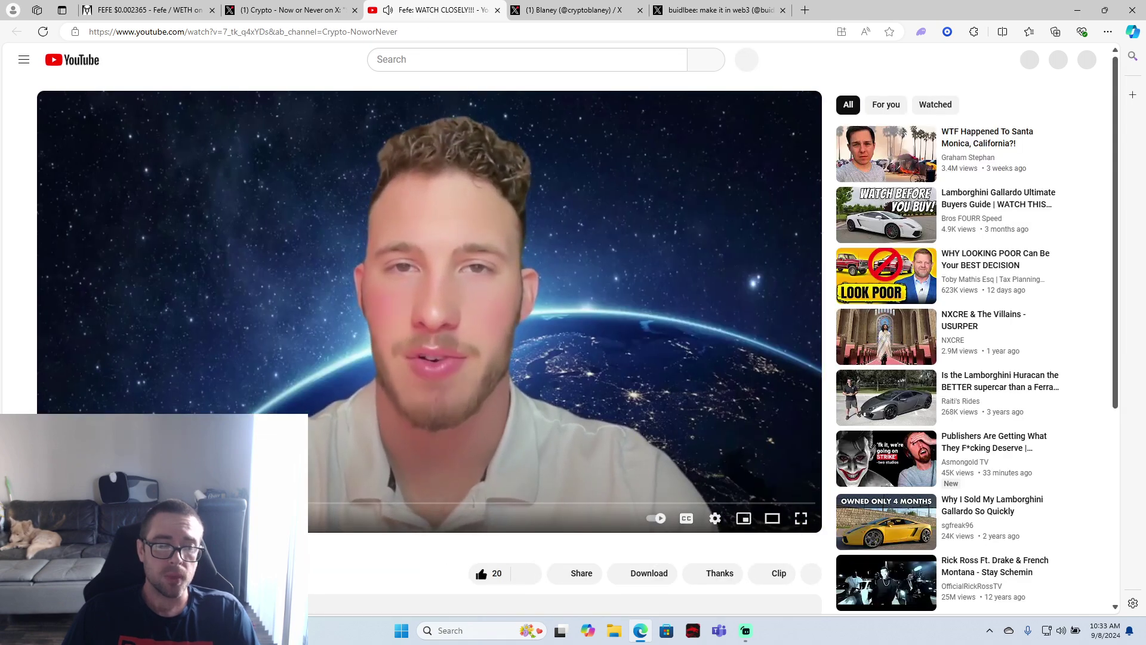
scroll(573, 358, down, 2)
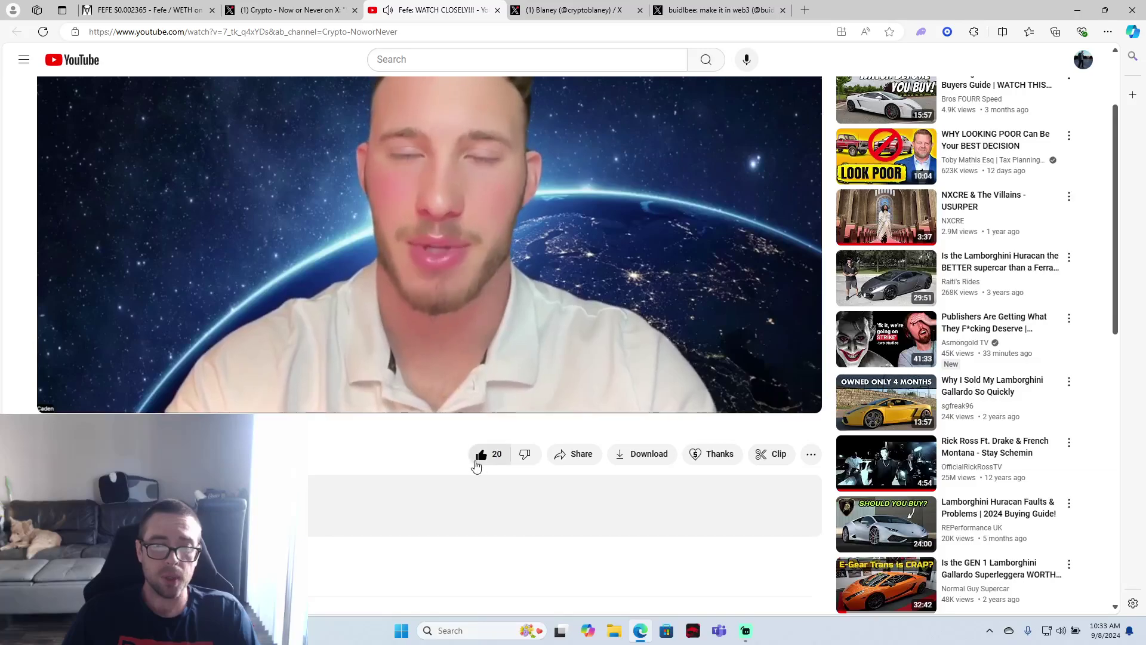
scroll(573, 359, down, 3)
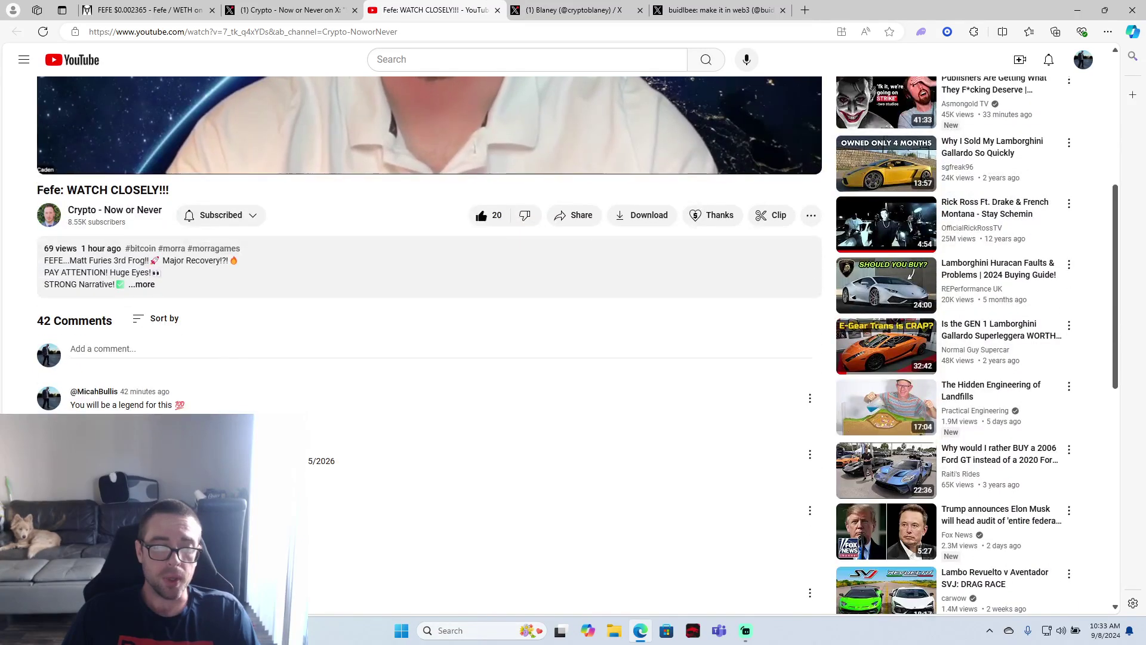
scroll(573, 358, up, 4)
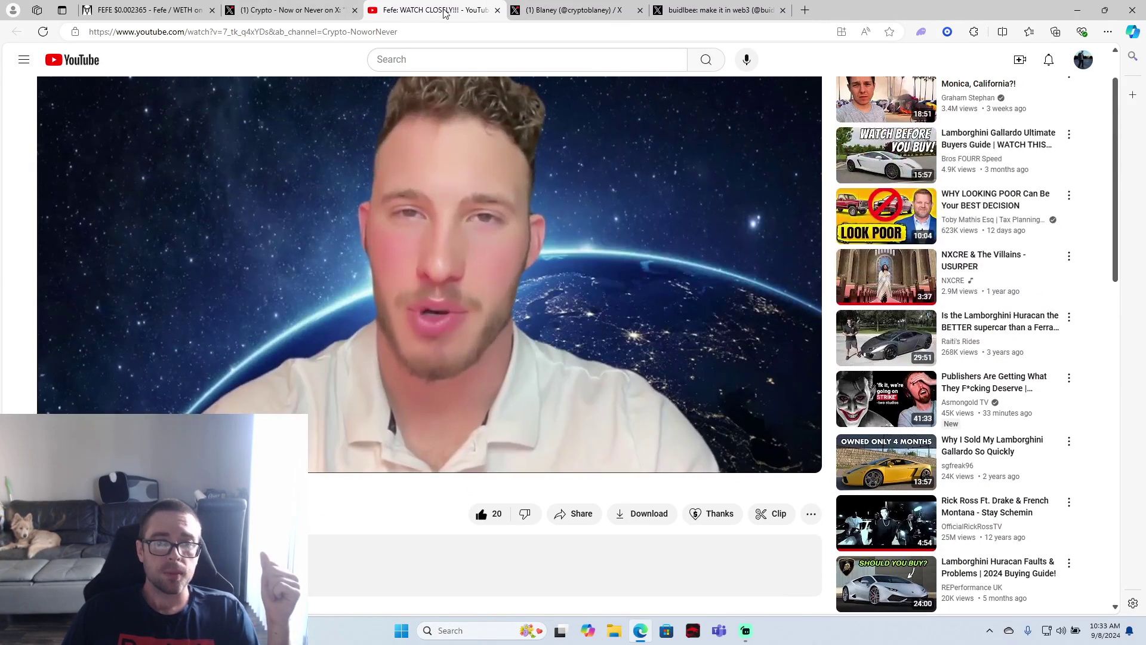
- Close the 'Fefe: WATCH CLOSELY!!!' YouTube tab with Ctrl+W
key(ctrl+w)
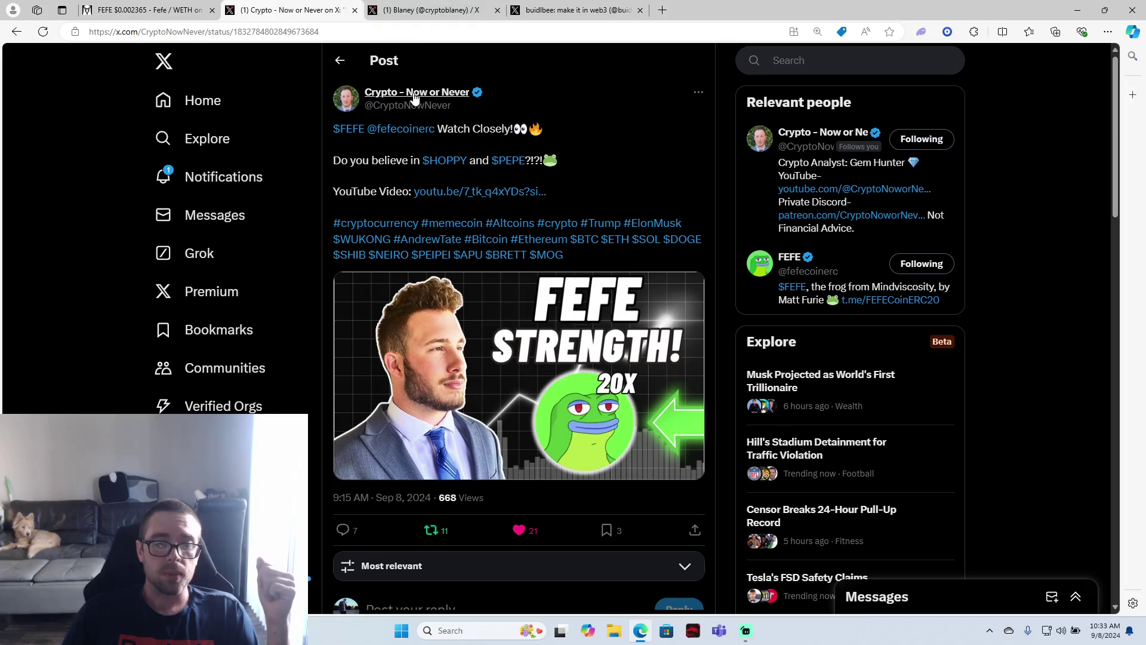
click(419, 10)
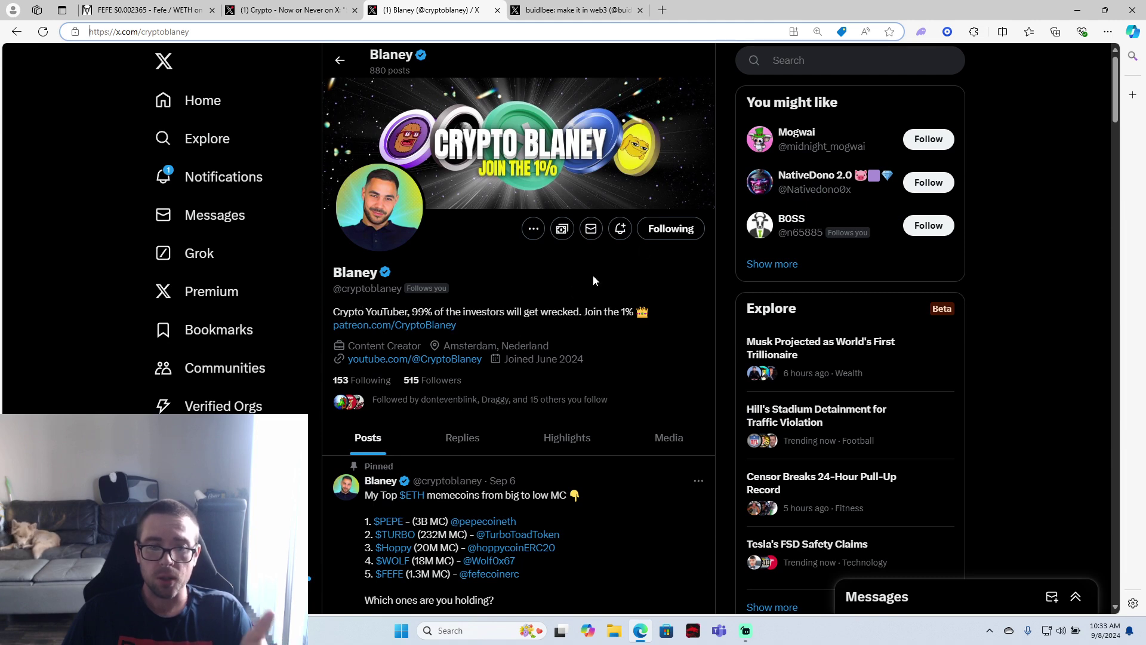
click(287, 9)
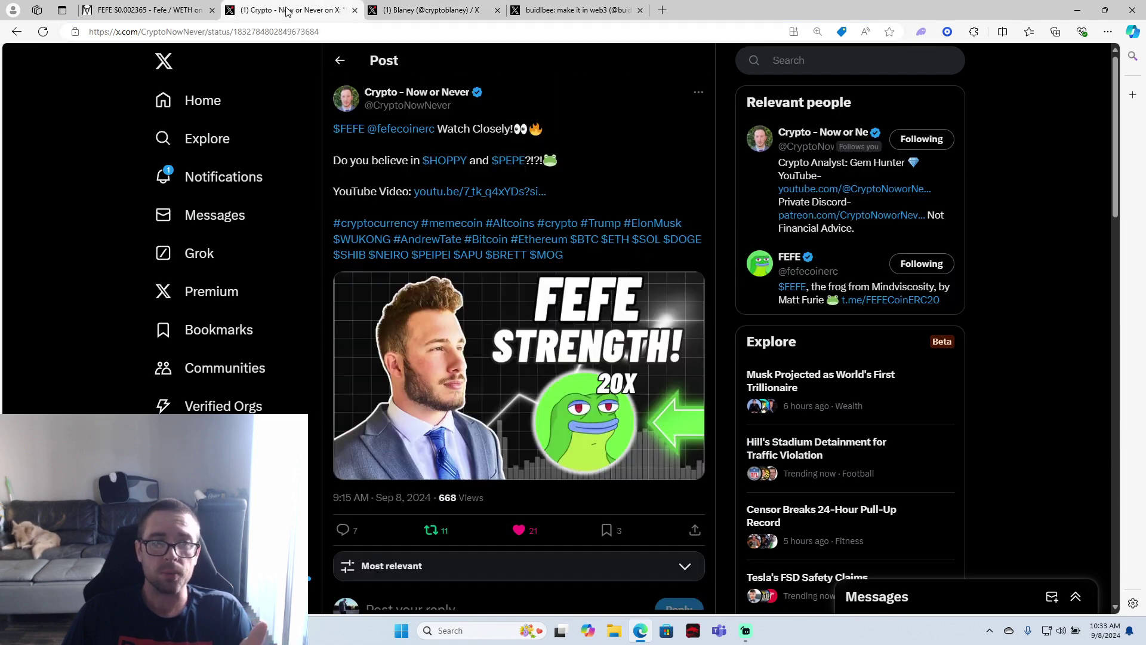
click(349, 100)
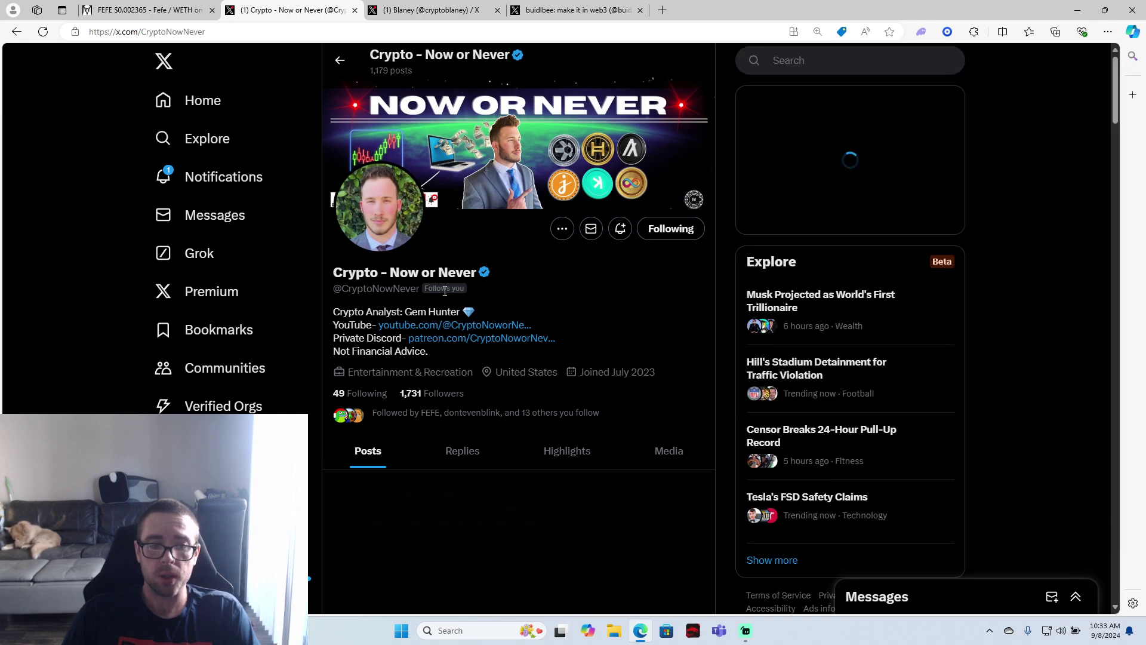
click(425, 11)
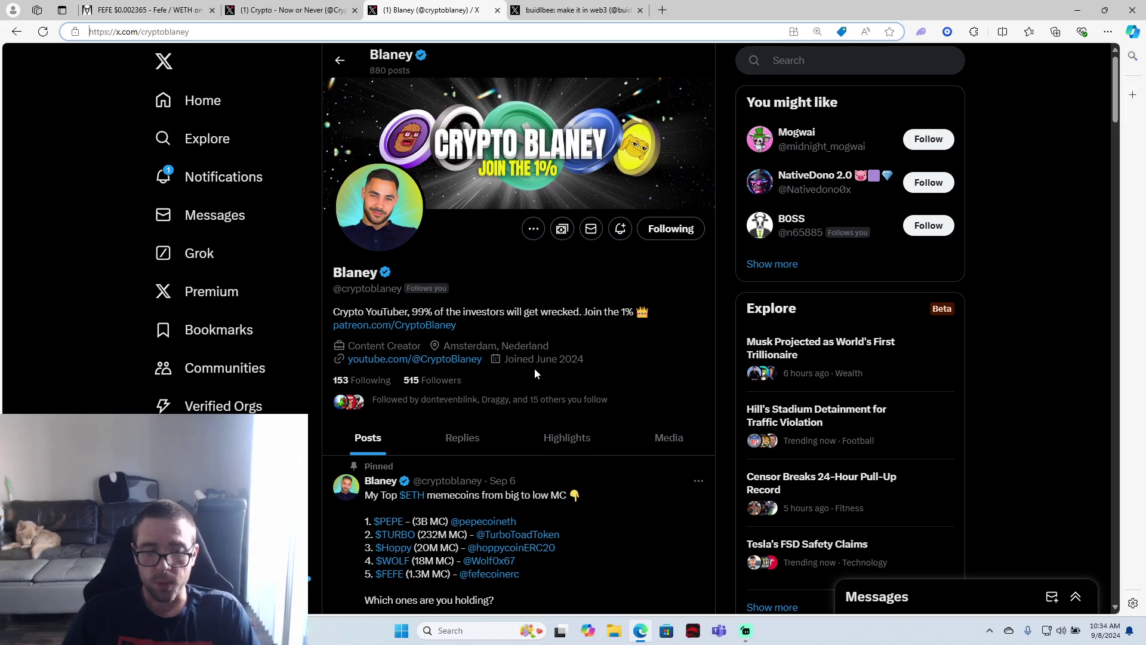
scroll(534, 358, down, 3)
scroll(448, 349, down, 3)
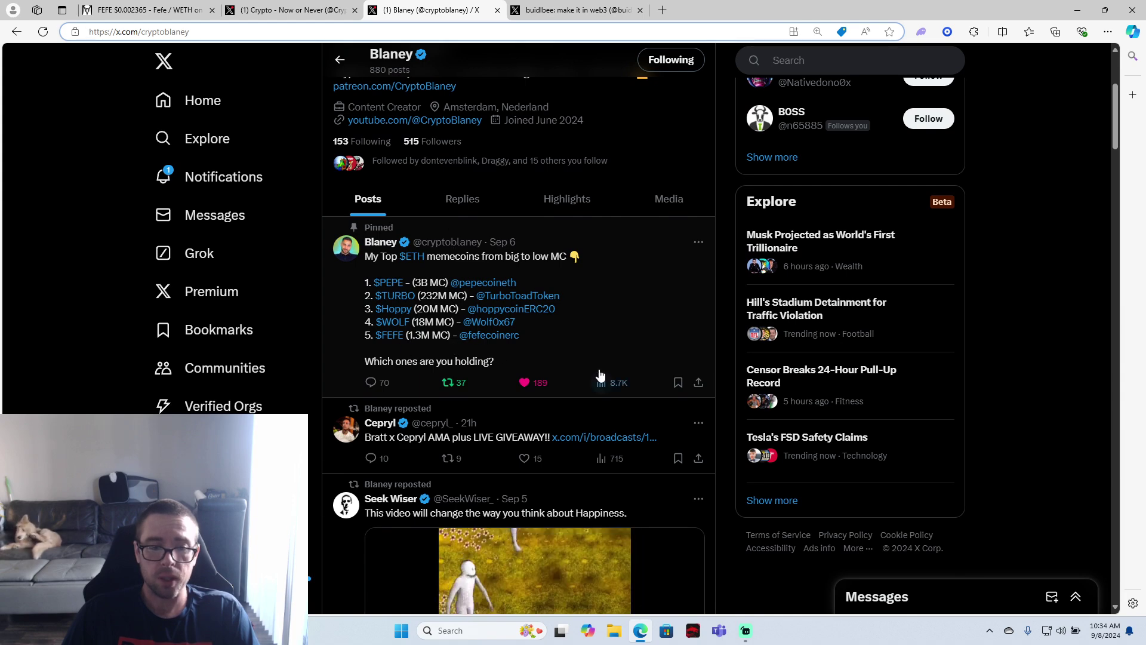
scroll(490, 300, down, 2)
scroll(491, 301, up, 1)
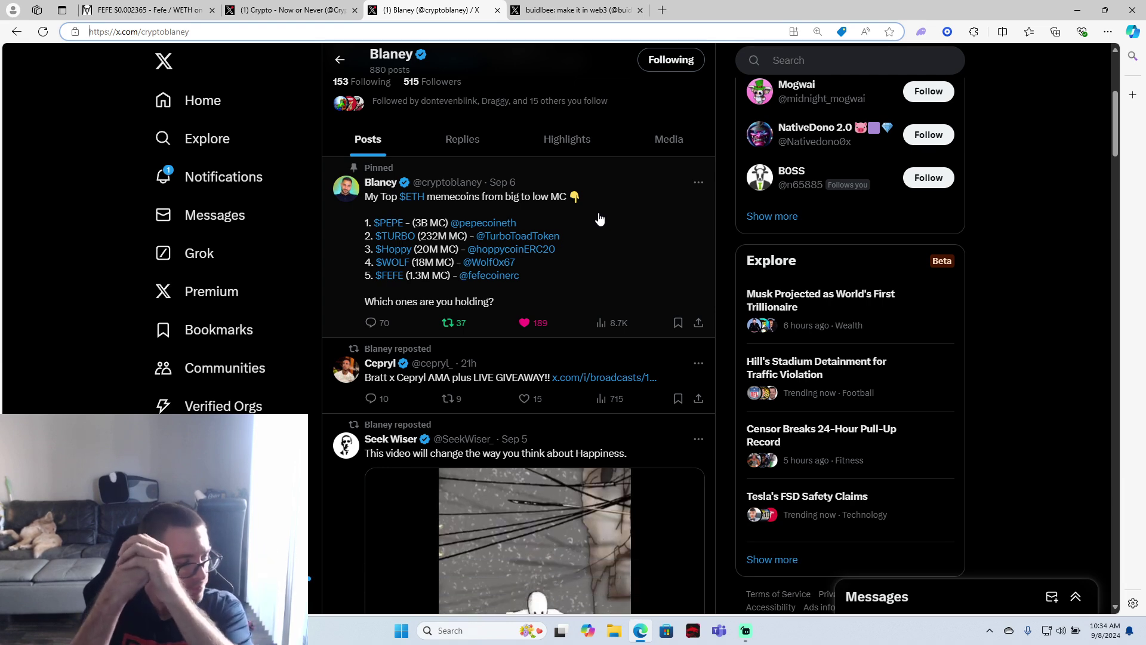
scroll(600, 220, down, 5)
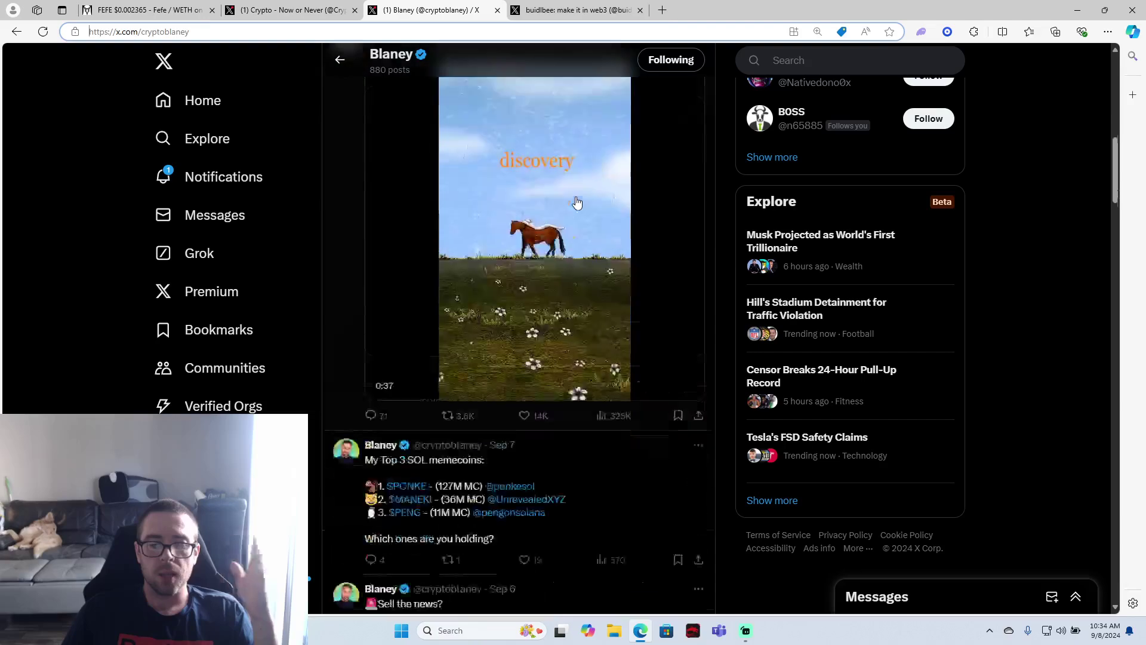
scroll(582, 206, down, 5)
scroll(575, 197, up, 2)
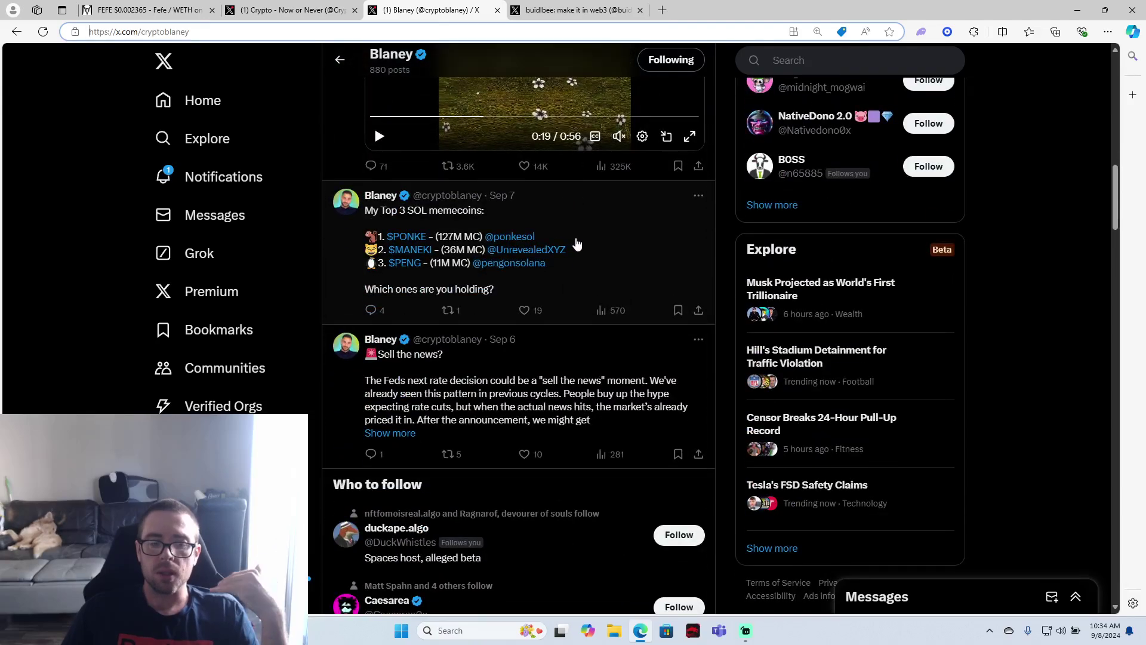
scroll(575, 197, down, 5)
scroll(573, 215, down, 5)
scroll(569, 236, down, 3)
scroll(568, 235, down, 3)
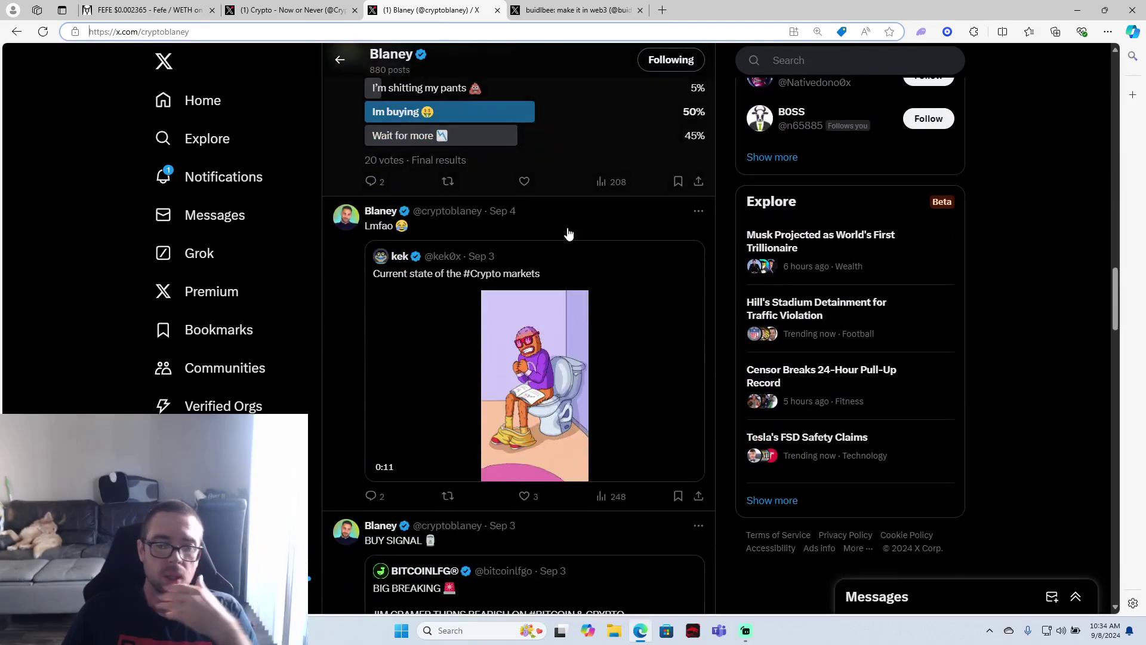
scroll(569, 235, down, 2)
scroll(568, 236, down, 3)
scroll(568, 235, down, 4)
scroll(568, 235, down, 4)
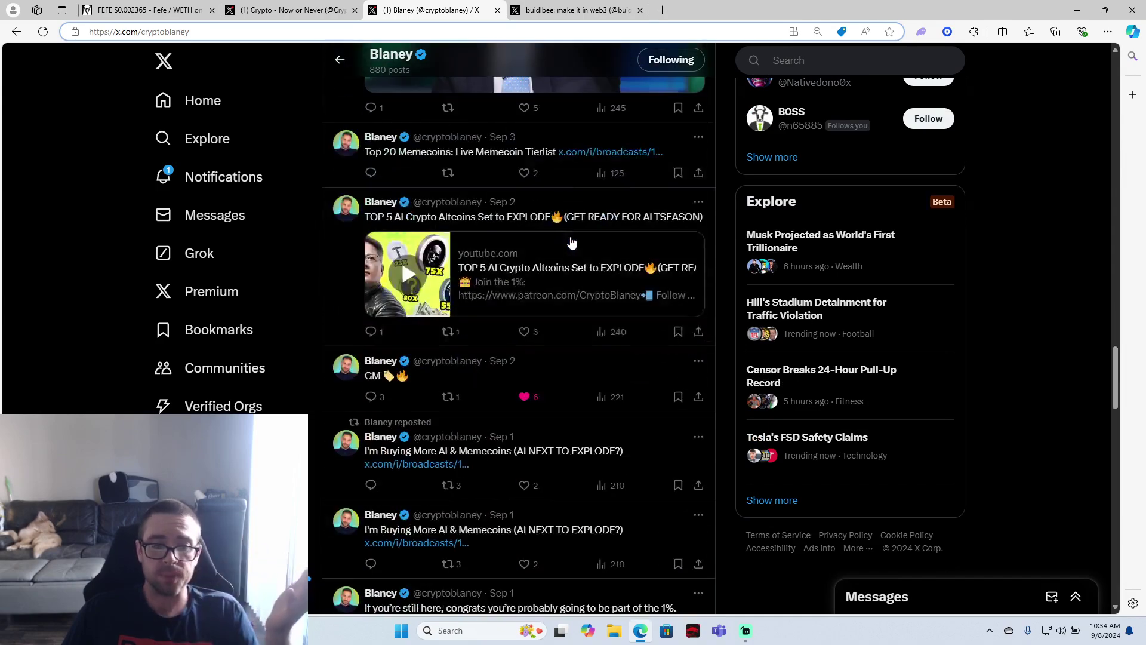
scroll(557, 255, down, 2)
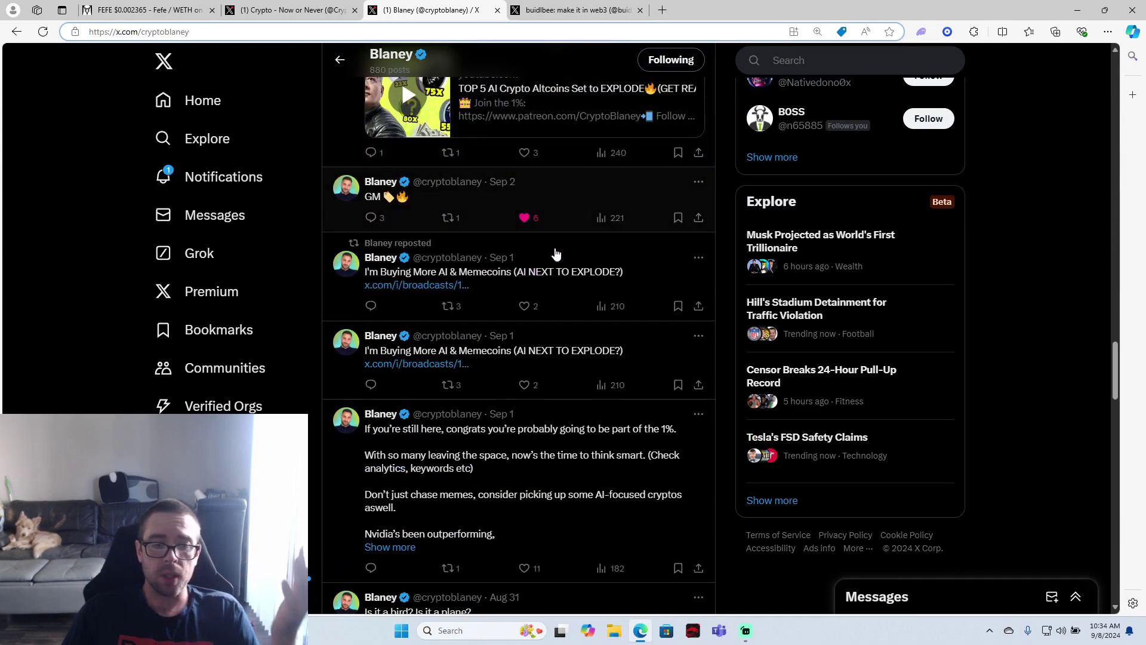
scroll(556, 255, down, 2)
scroll(556, 254, down, 3)
scroll(556, 255, down, 1)
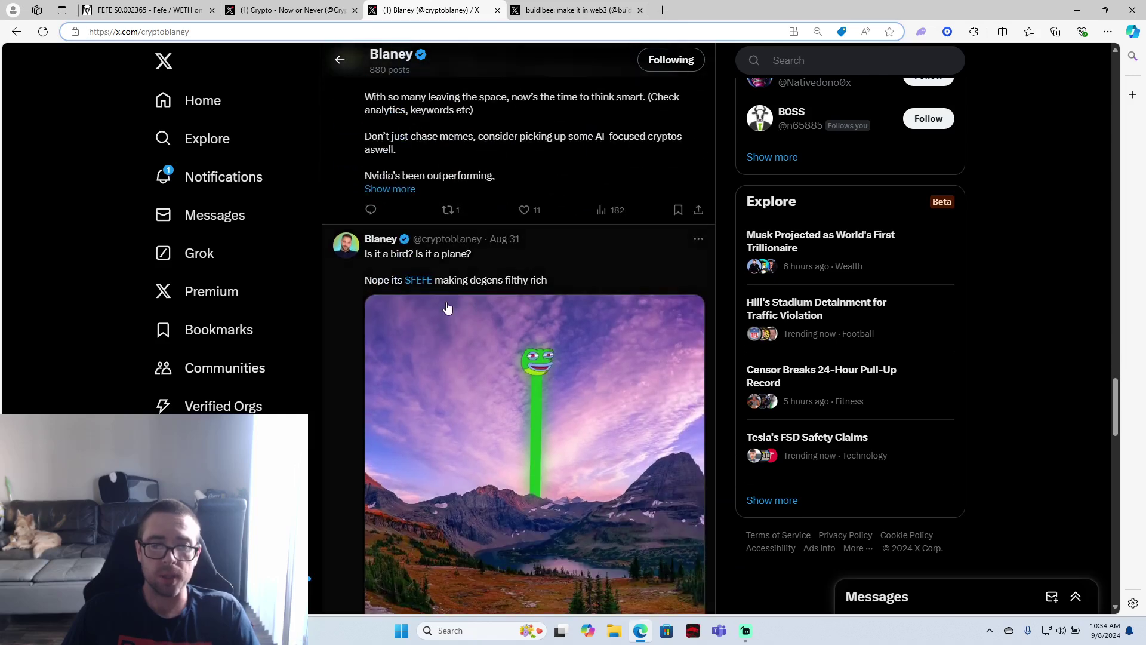
scroll(412, 310, down, 1)
scroll(402, 294, down, 2)
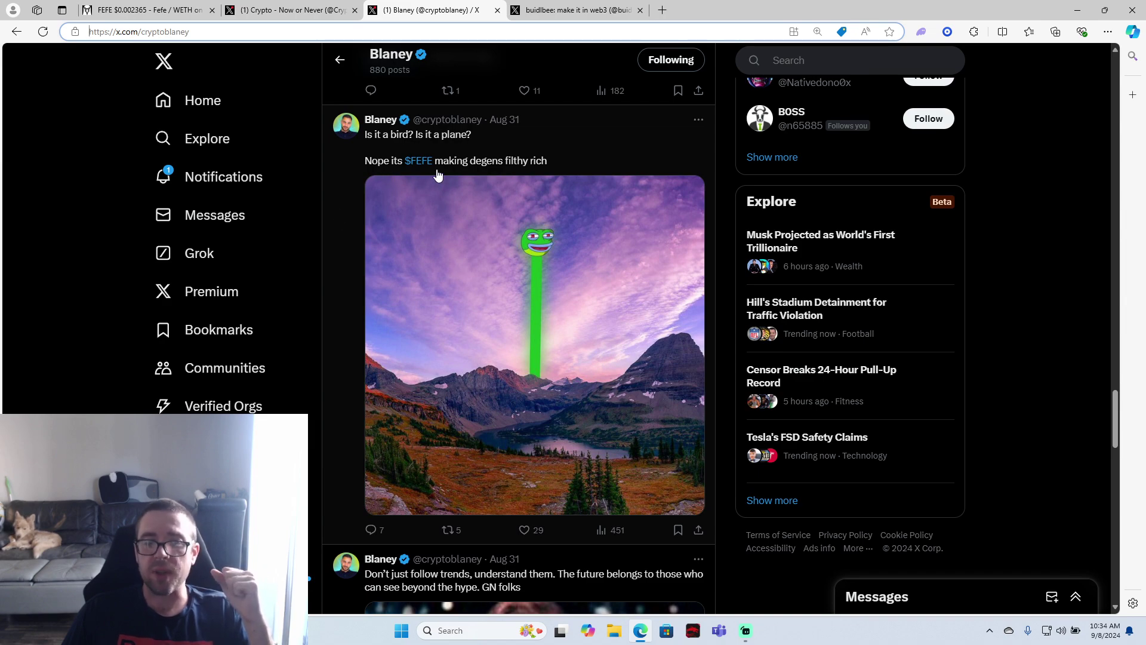
- Like and repost the Aug 31 $FEFE rising frog image and the FEFE community video quote
click(526, 529)
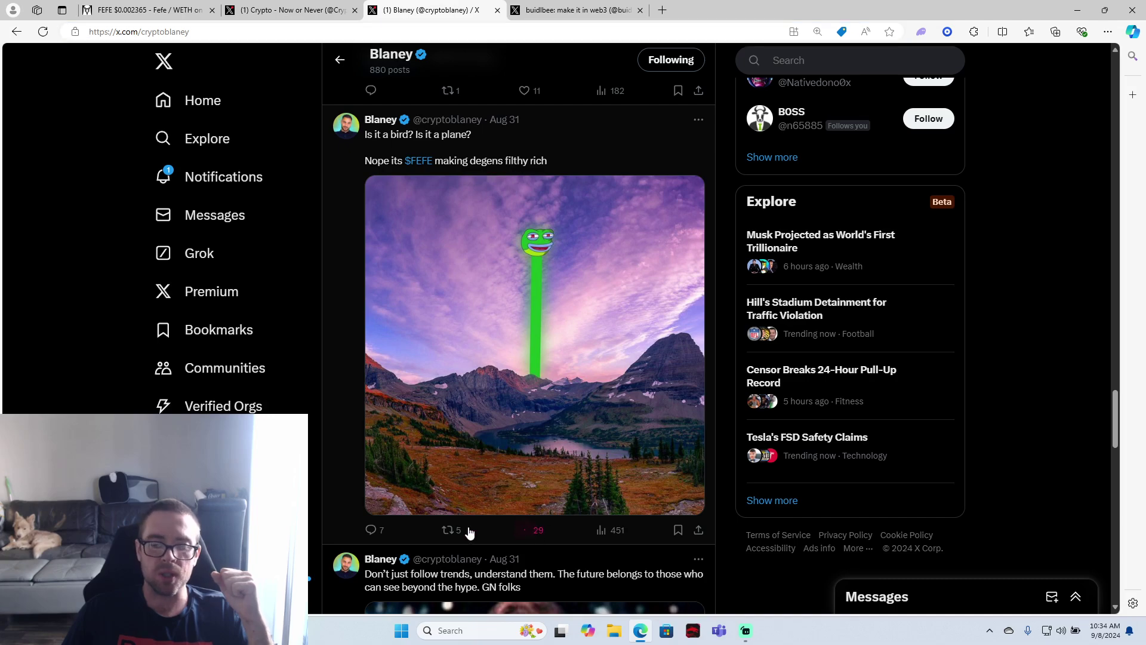
click(449, 530)
scroll(453, 448, down, 5)
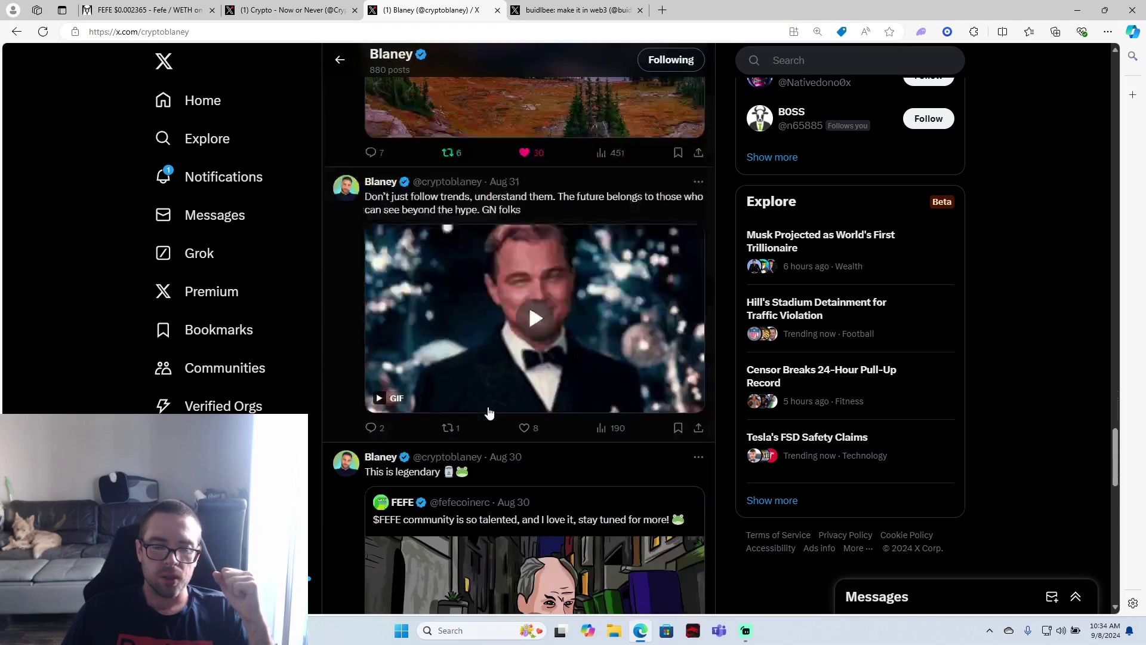
scroll(452, 403, down, 5)
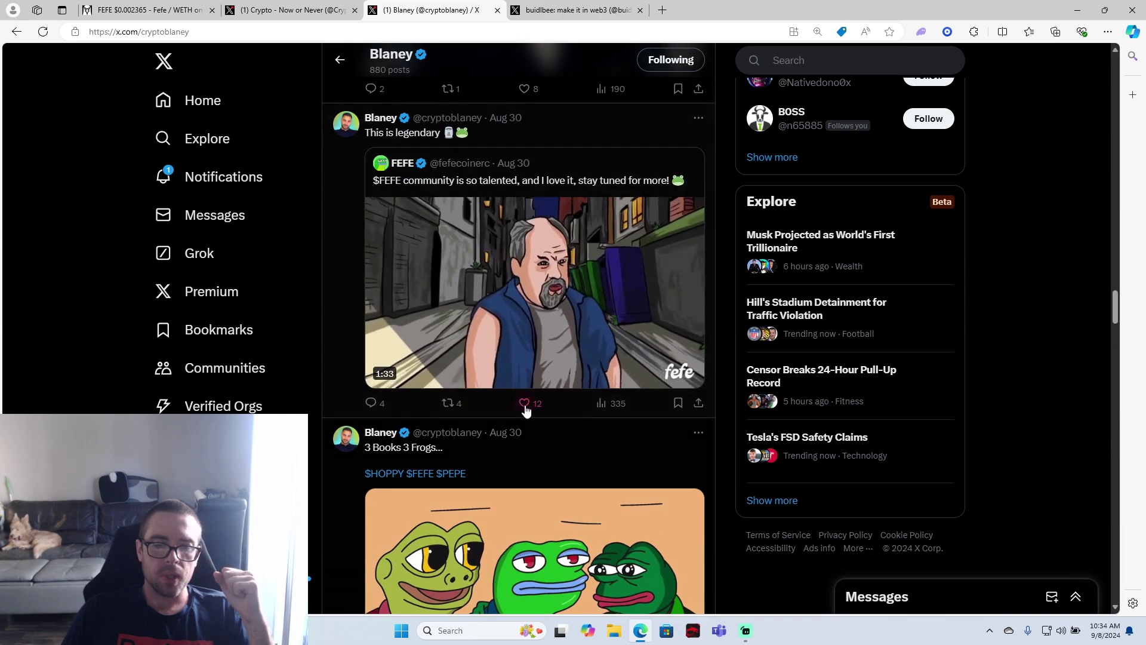
click(525, 402)
click(451, 402)
scroll(474, 408, down, 3)
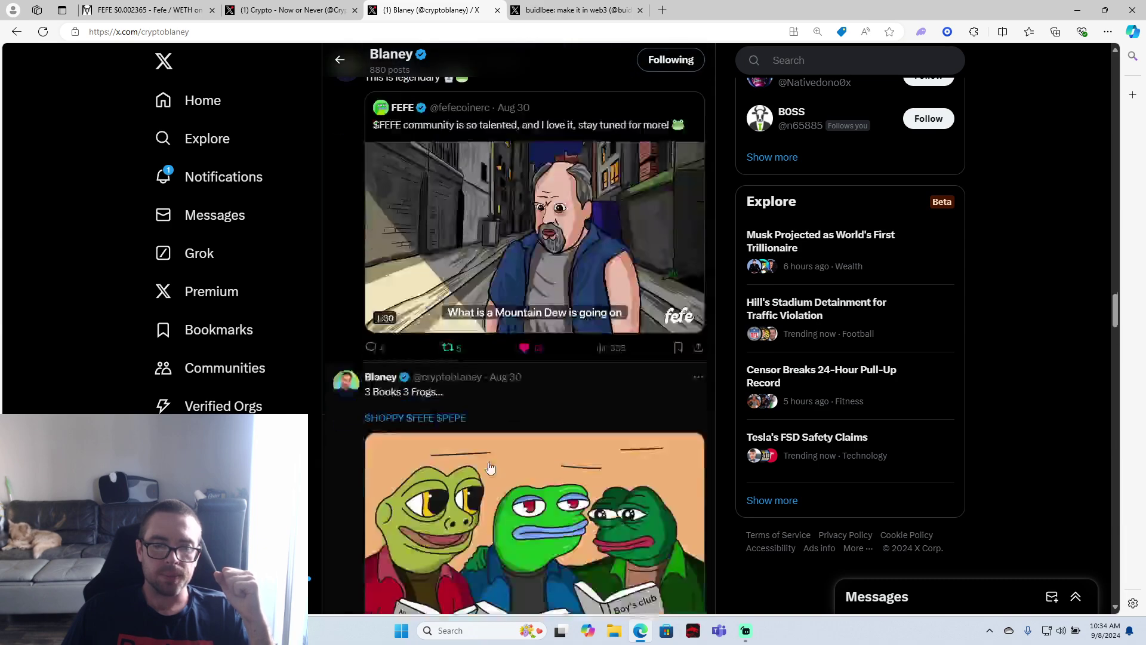
scroll(502, 448, down, 3)
- Repost the '3 Books 3 Frogs' post and open the youtube.com link in Blaney's bio
click(448, 604)
click(429, 573)
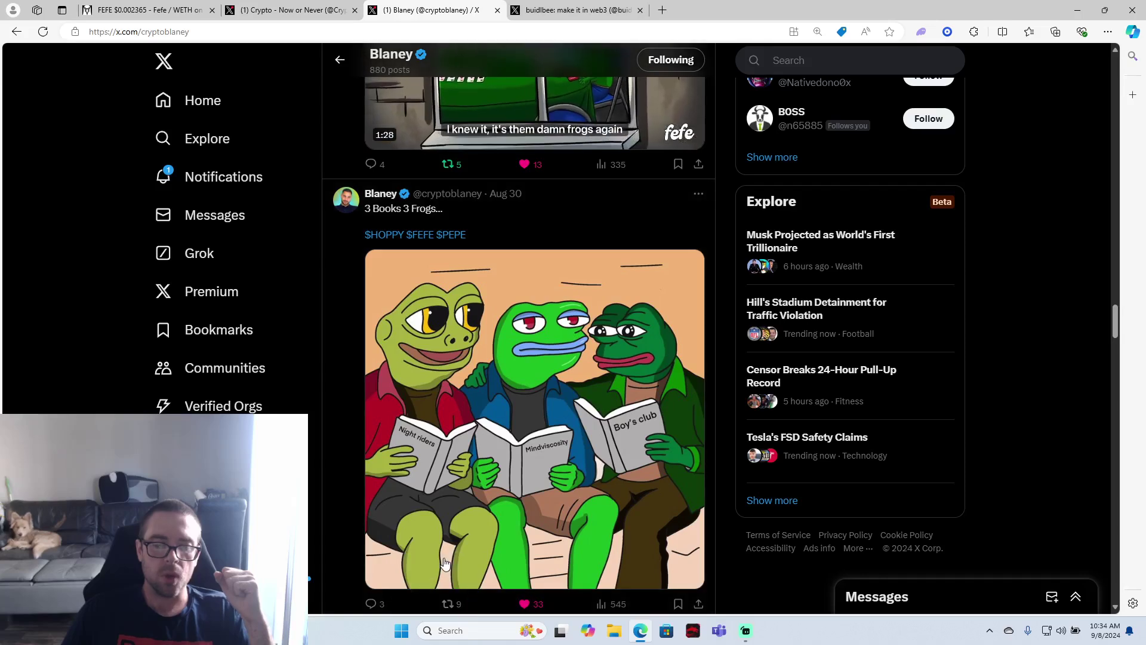
click(555, 11)
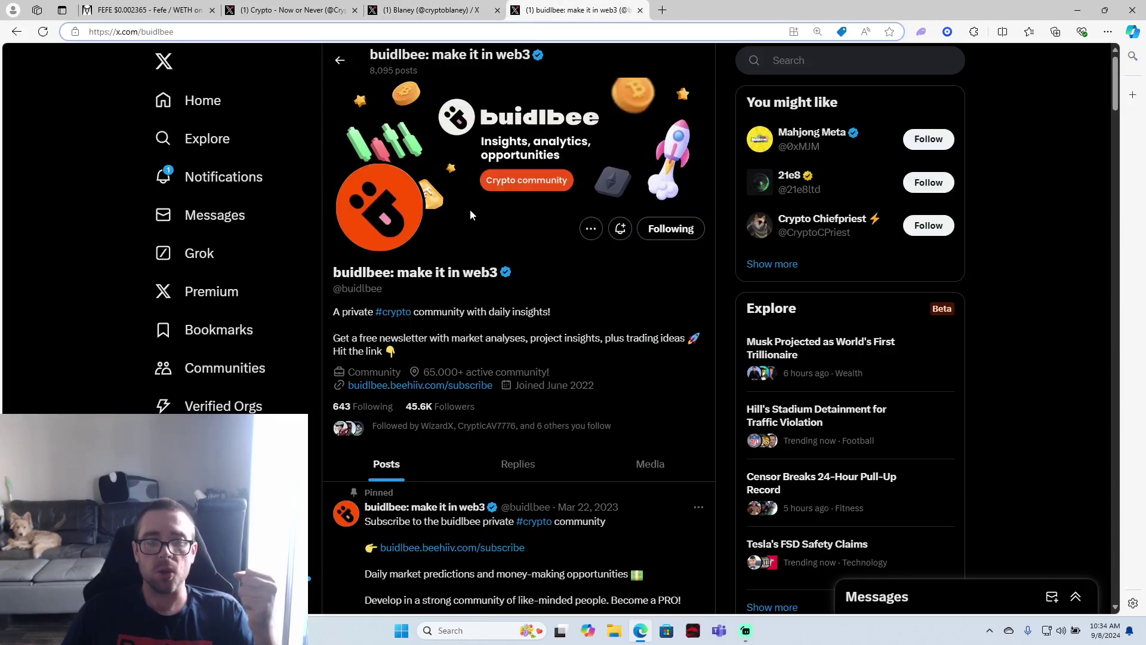
key(ctrl+shift+Tab)
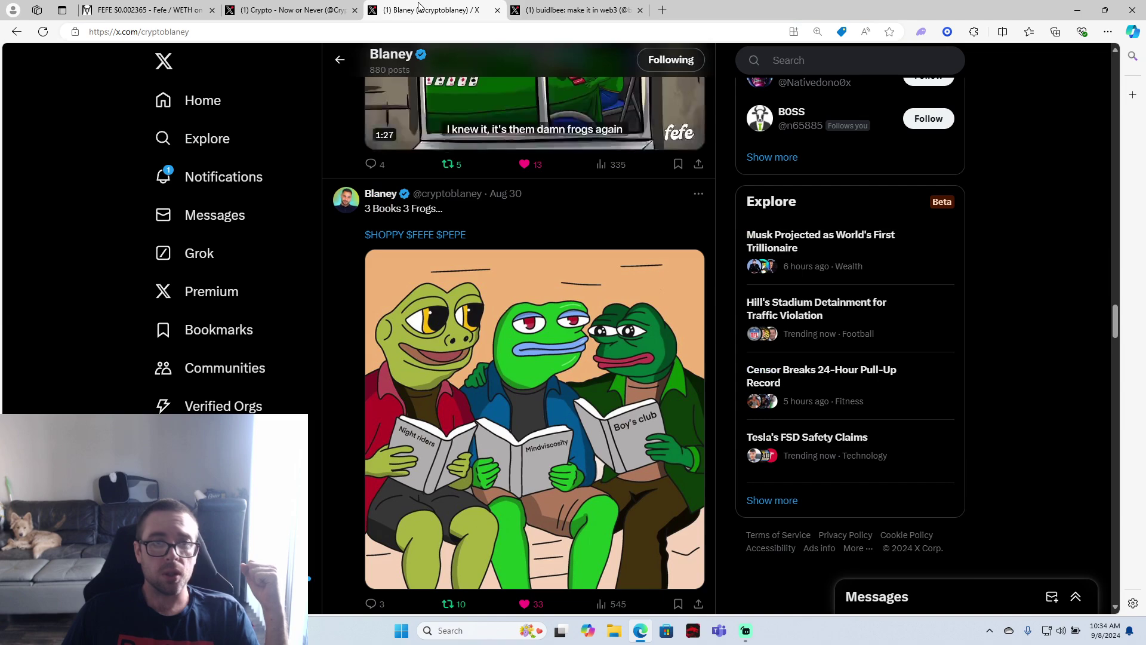
scroll(502, 358, up, 5)
scroll(515, 313, up, 5)
middle_click(515, 320)
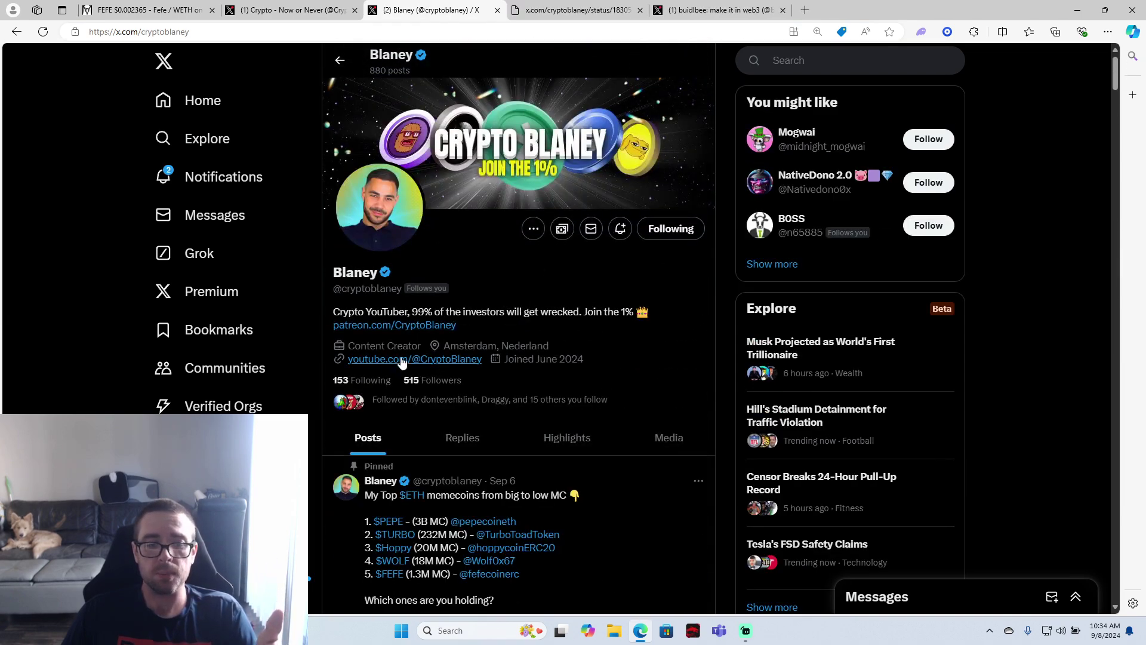
click(403, 359)
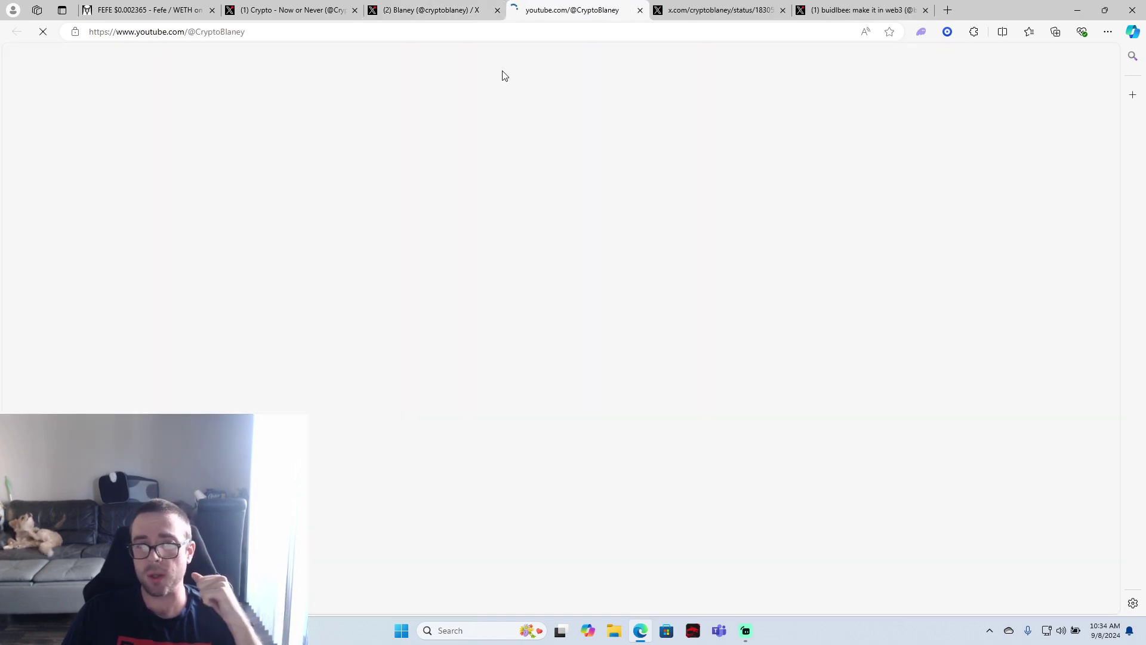
- Open Blaney's Matt Furie #FEFE memecoin video on YouTube, like it, and post a comment
key(ctrl+shift+Tab)
click(565, 10)
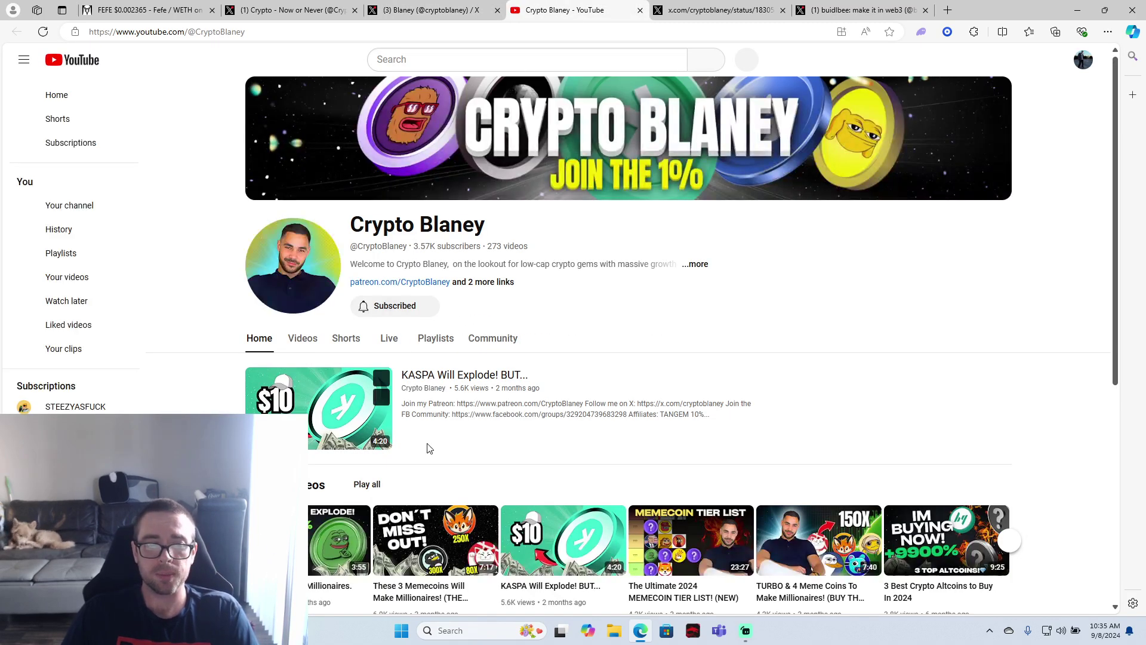
scroll(418, 461, down, 2)
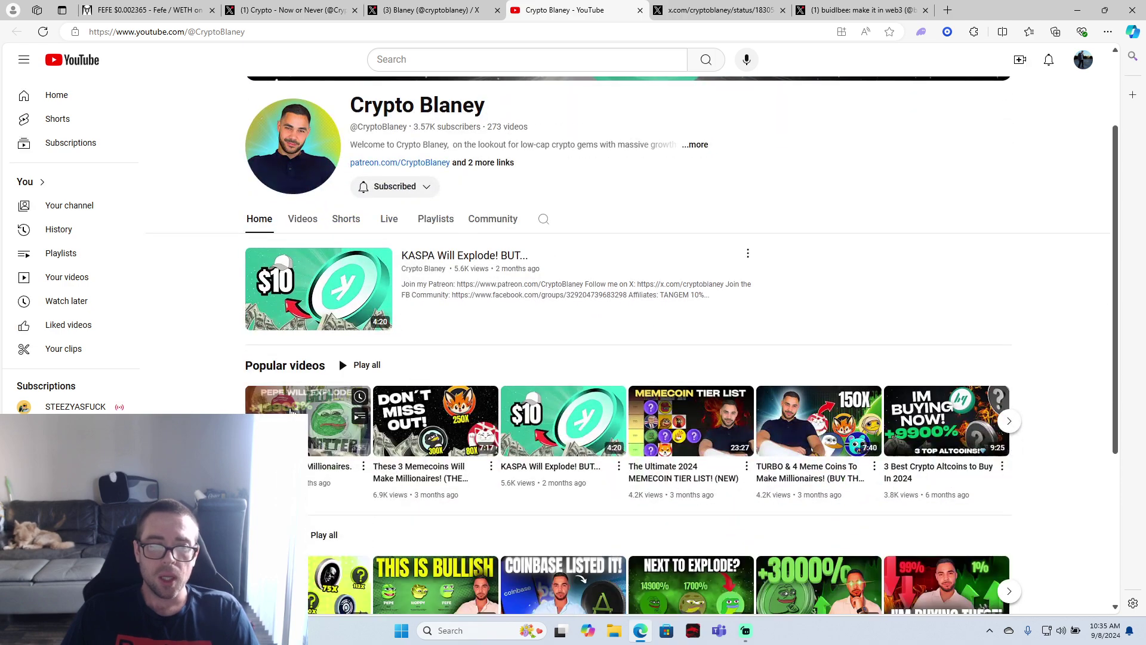
scroll(308, 398, down, 1)
scroll(385, 269, up, 4)
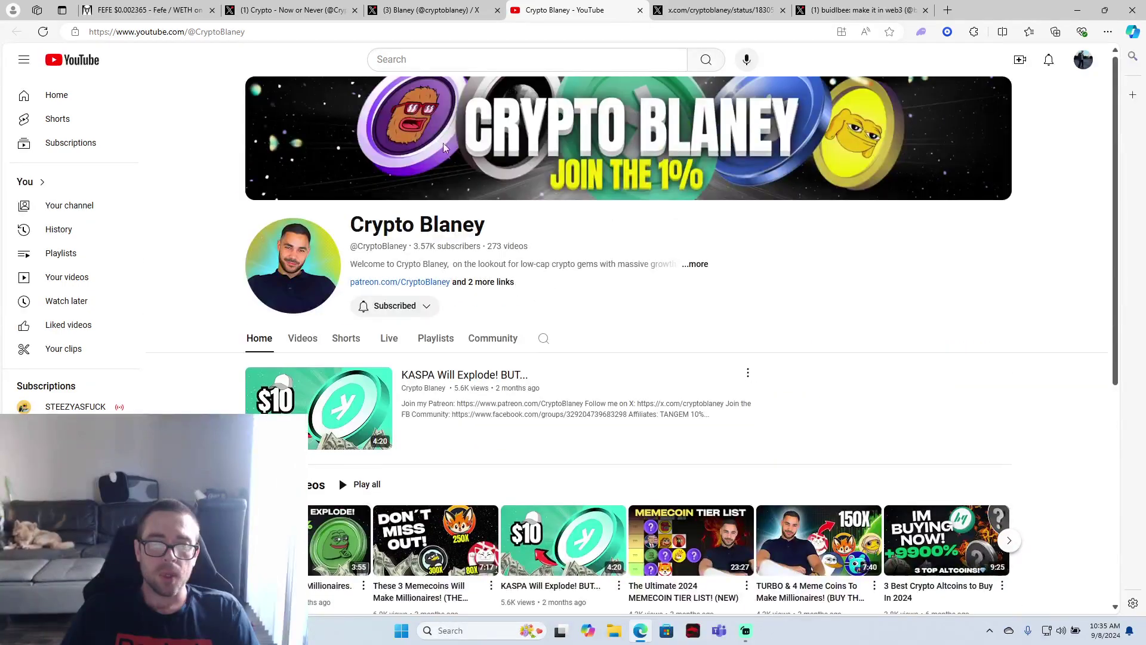
scroll(445, 179, down, 2)
scroll(619, 349, down, 2)
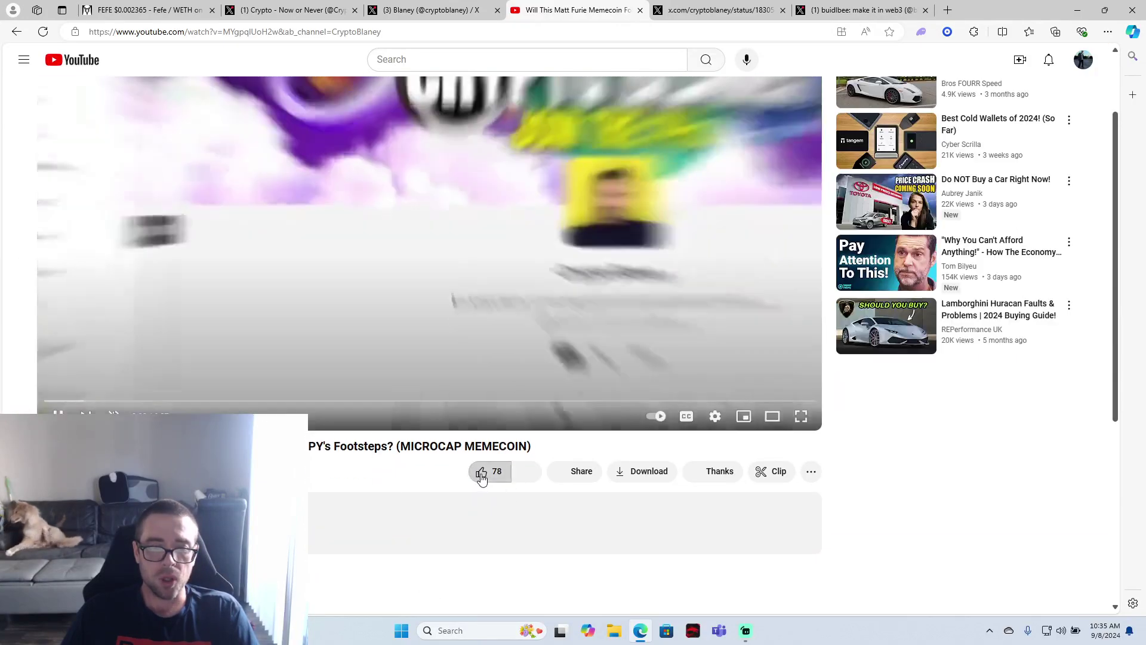
click(482, 472)
scroll(359, 479, down, 2)
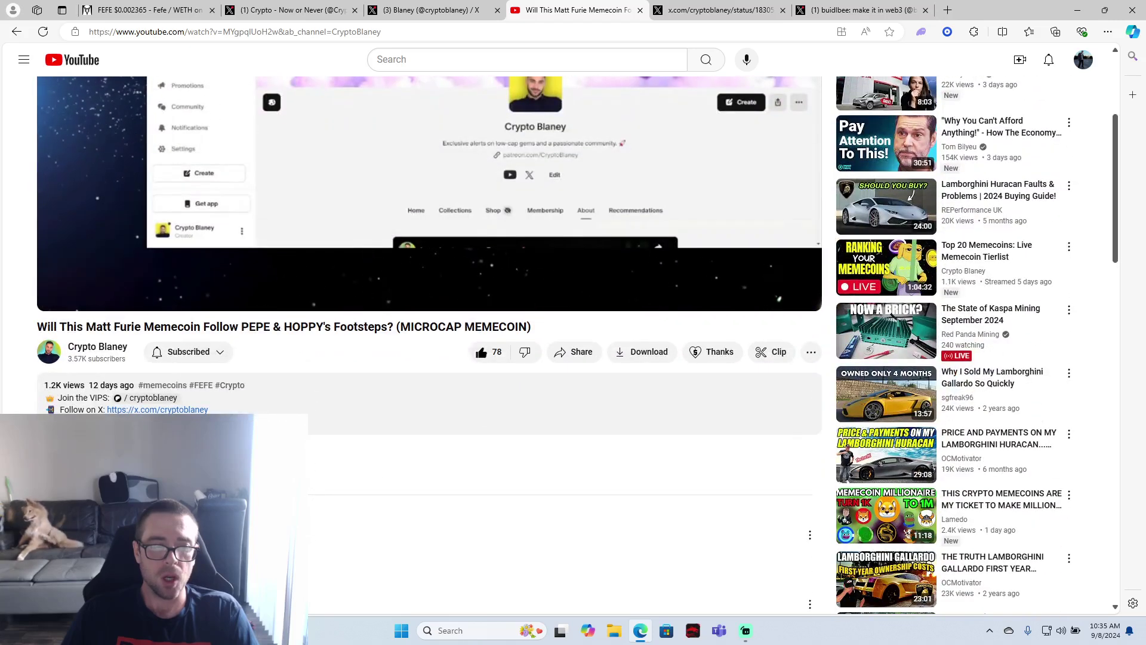
click(555, 479)
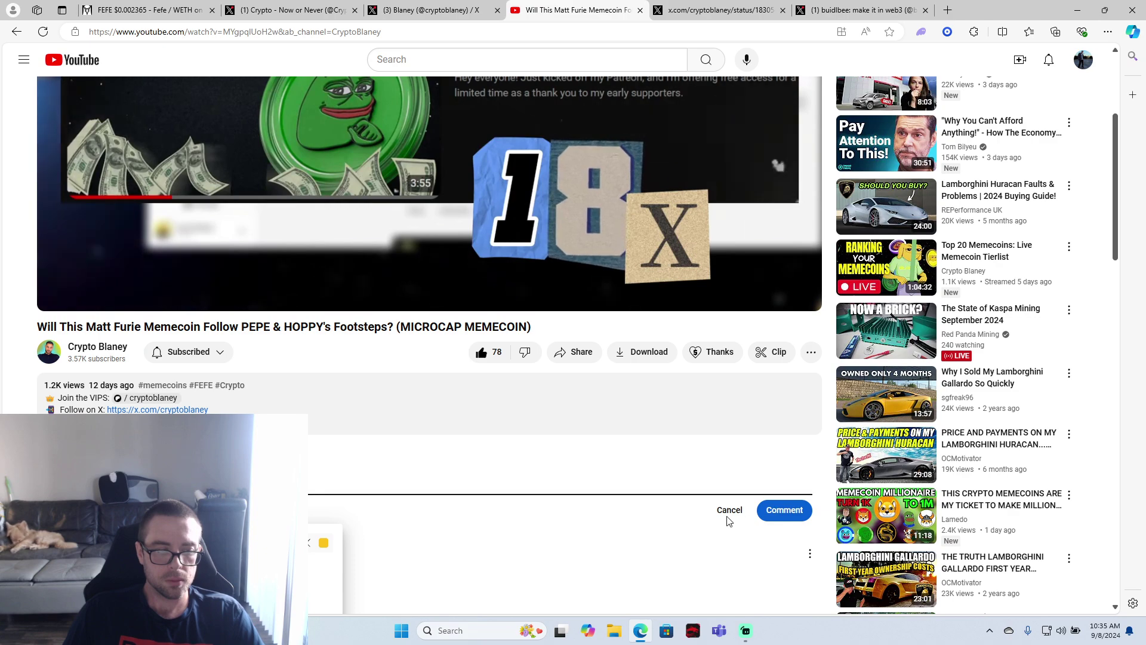
click(785, 509)
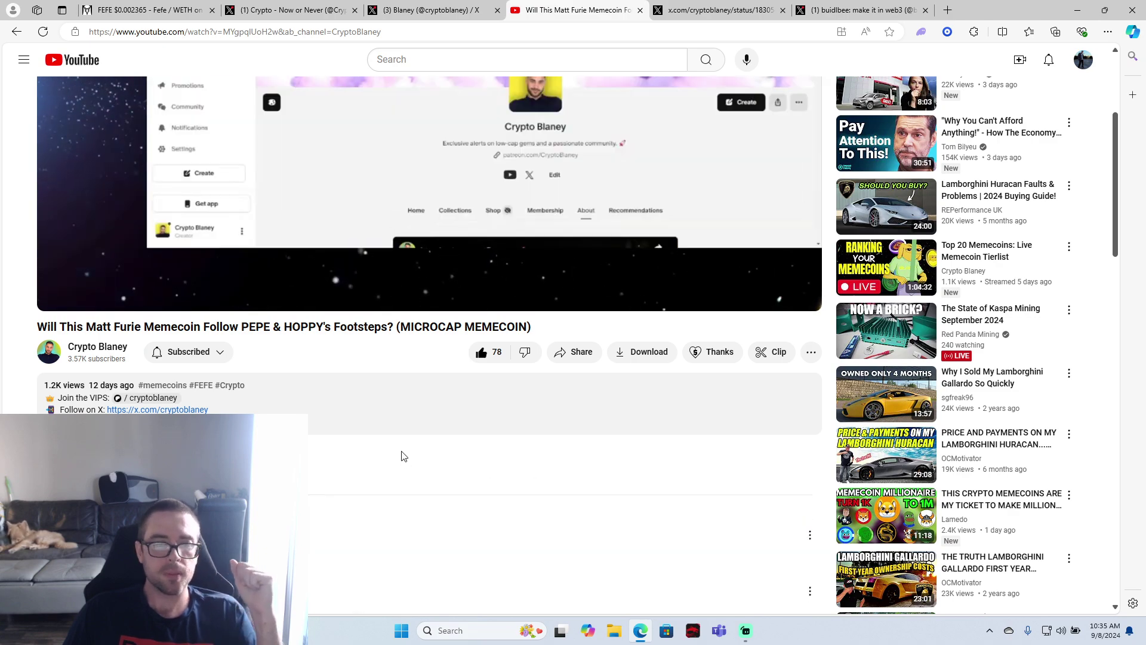
scroll(421, 465, up, 5)
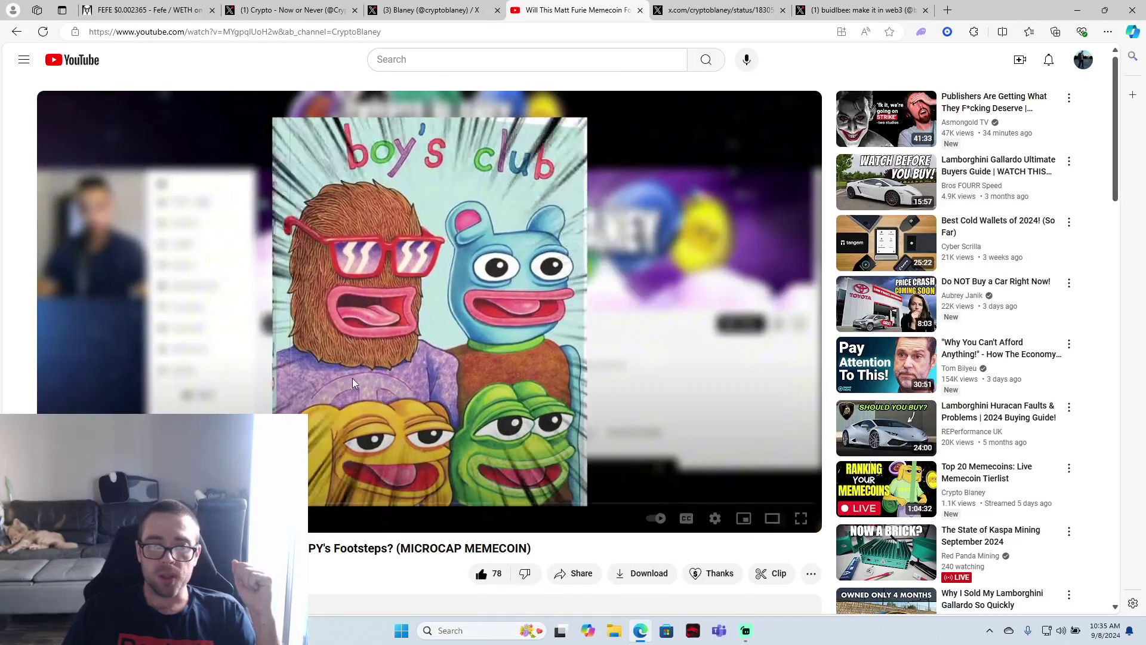
- Close the YouTube tab, glance at the GM post, then switch to buidlbee's profile
click(646, 12)
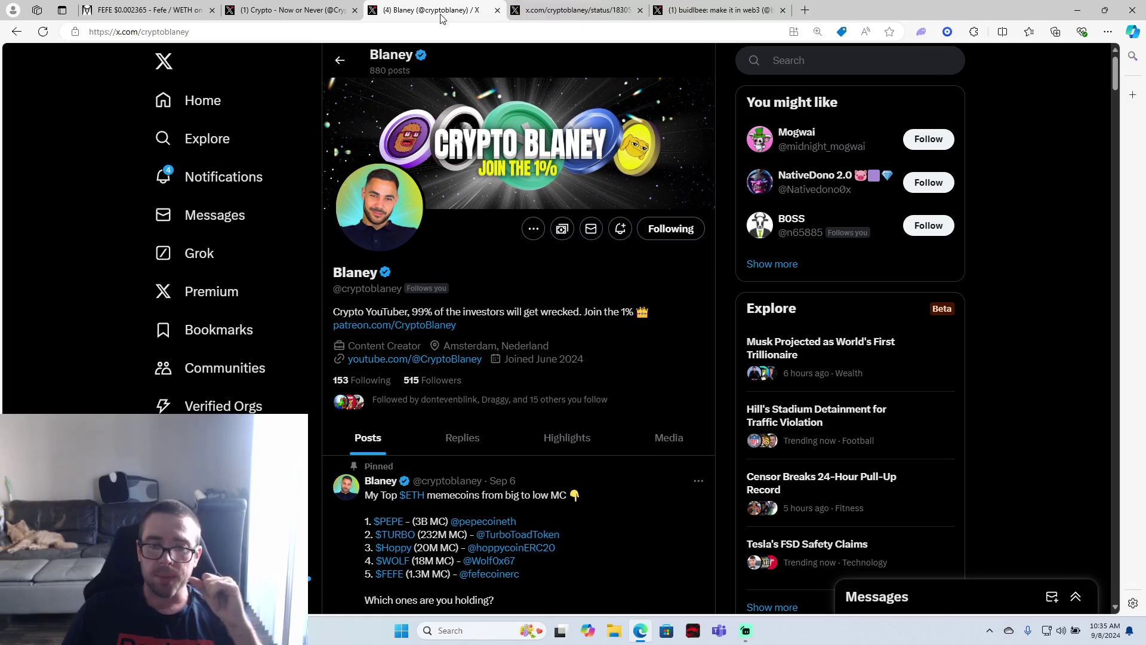
click(573, 10)
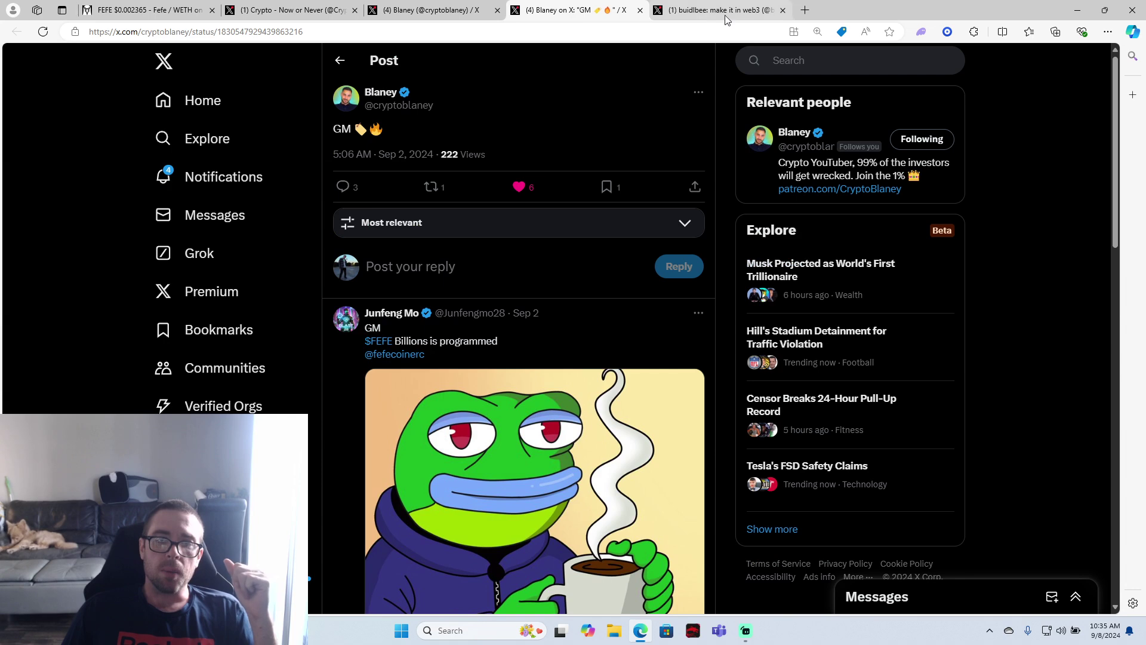
click(712, 10)
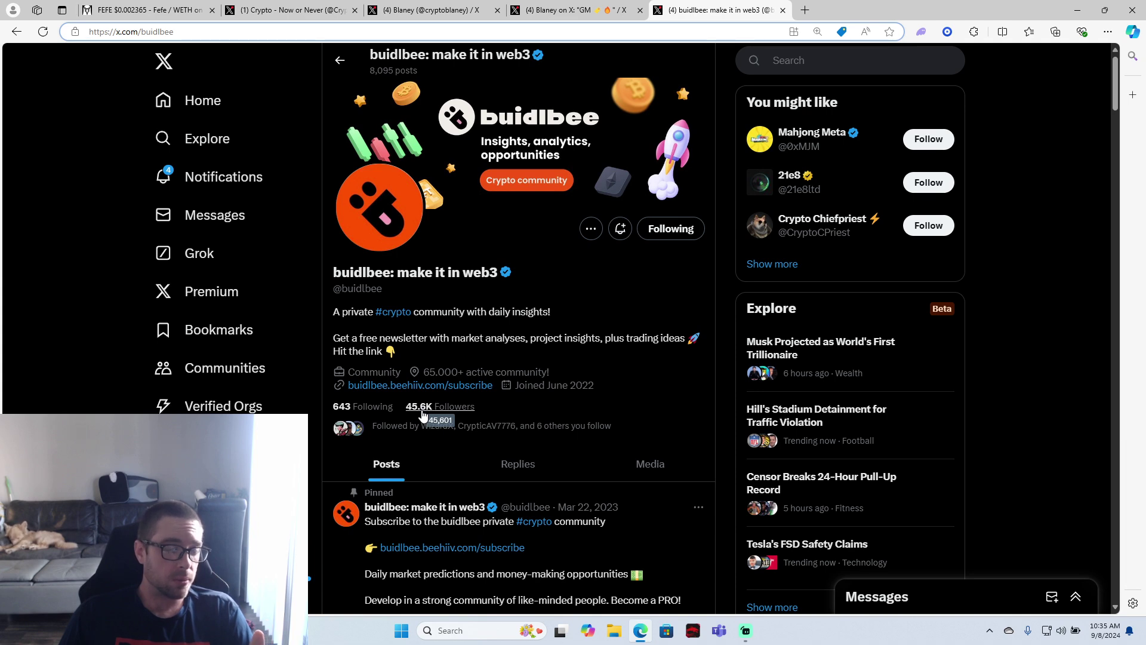
scroll(439, 452, down, 3)
scroll(438, 452, down, 3)
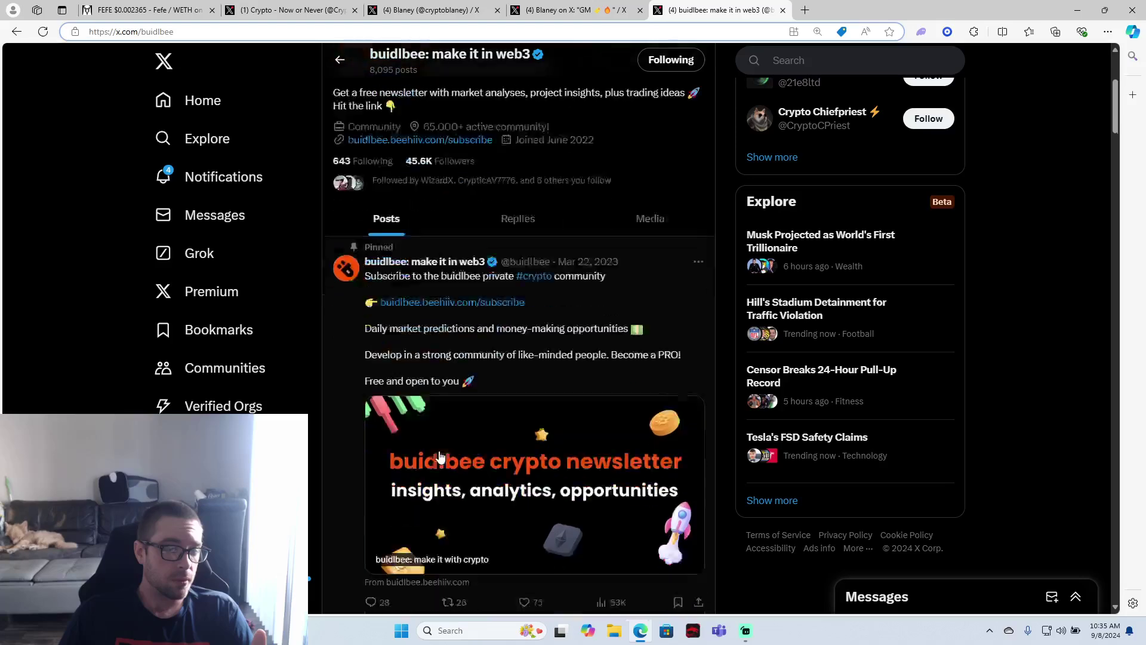
scroll(440, 452, down, 2)
scroll(439, 452, down, 2)
scroll(439, 453, down, 2)
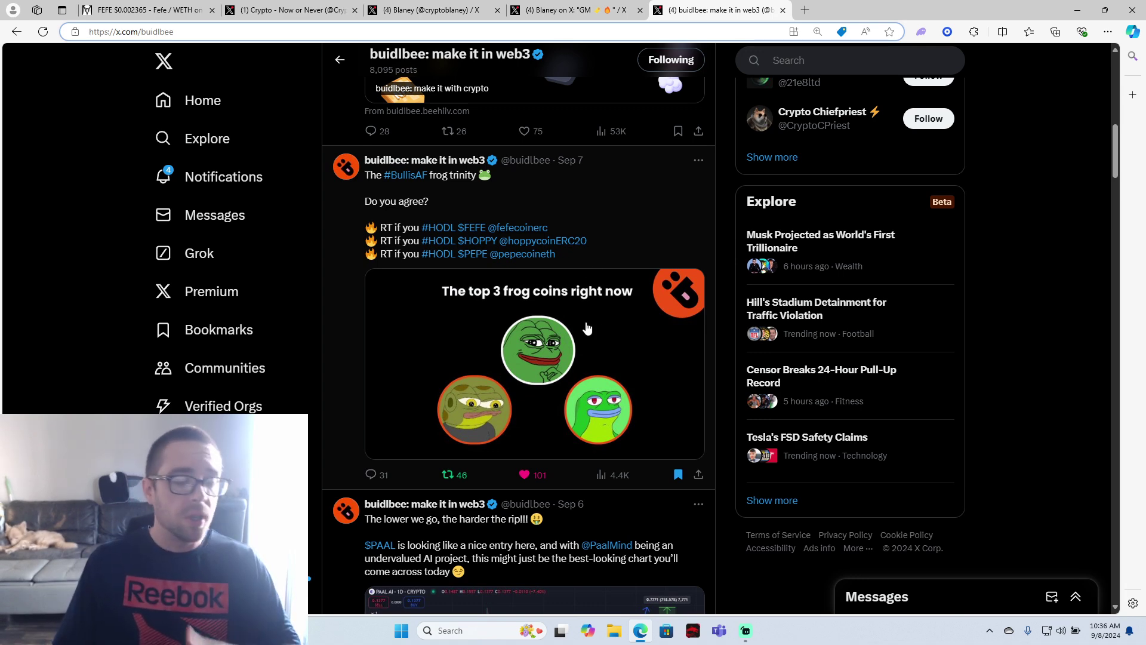
scroll(588, 322, up, 5)
scroll(537, 340, up, 5)
scroll(460, 351, up, 3)
scroll(461, 352, up, 3)
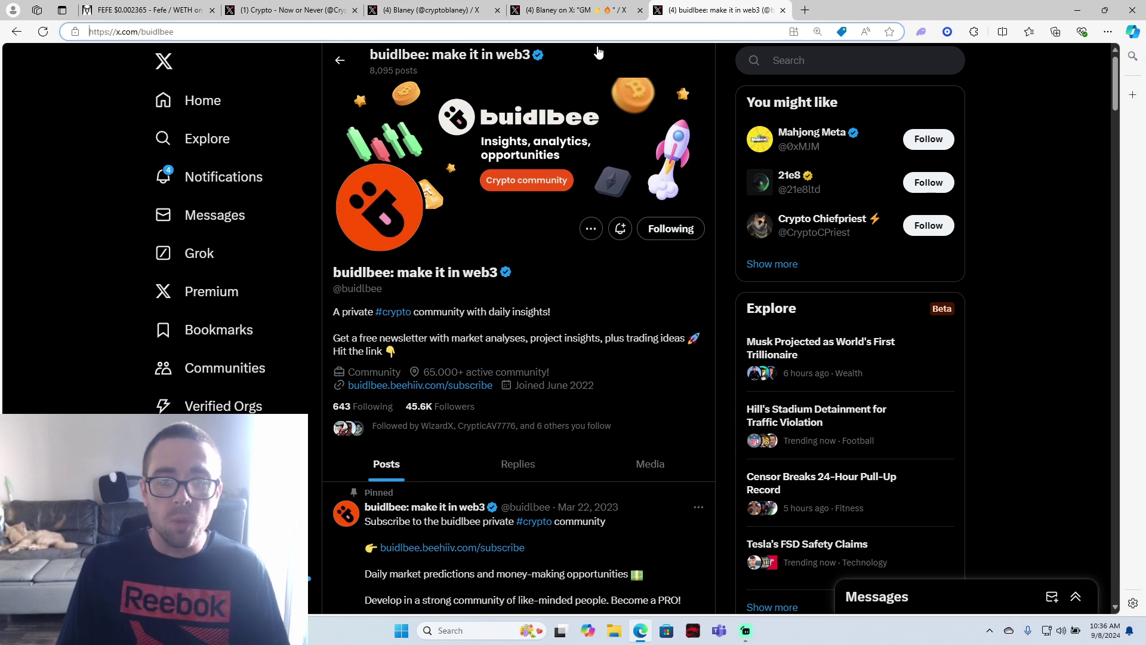
- Cycle through the open X tabs, including Now or Never, ending on buidlbee's profile
click(578, 11)
click(430, 9)
click(296, 9)
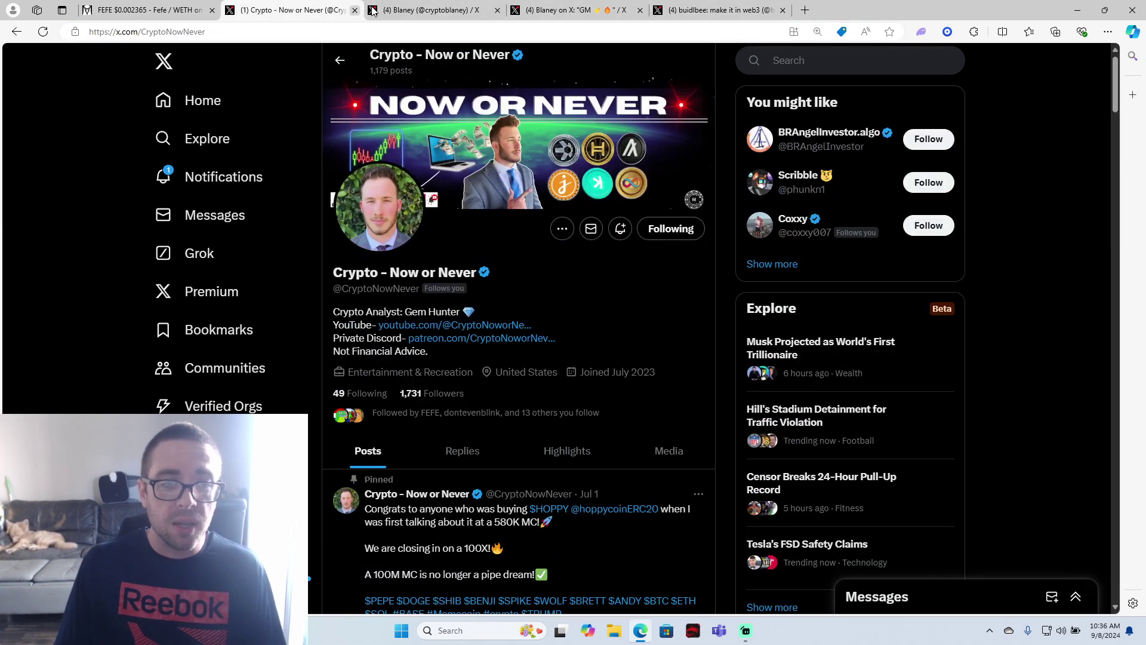
click(717, 10)
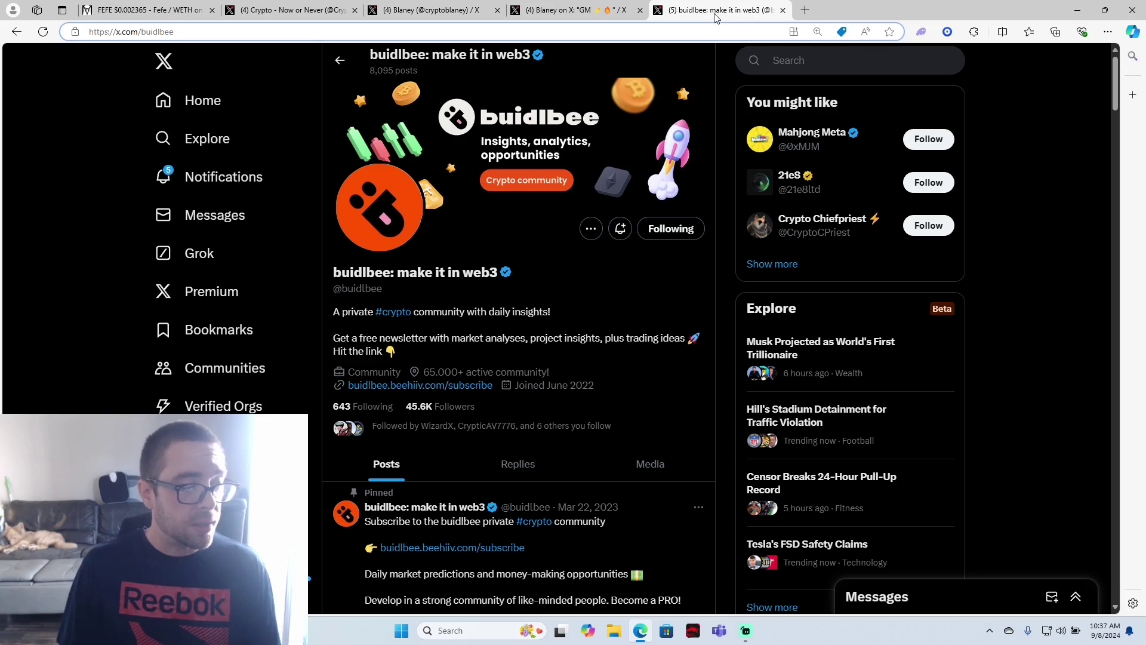
- Revisit the GM post, Blaney and Now or Never profiles, ending on the FEFE/WETH chart
click(606, 13)
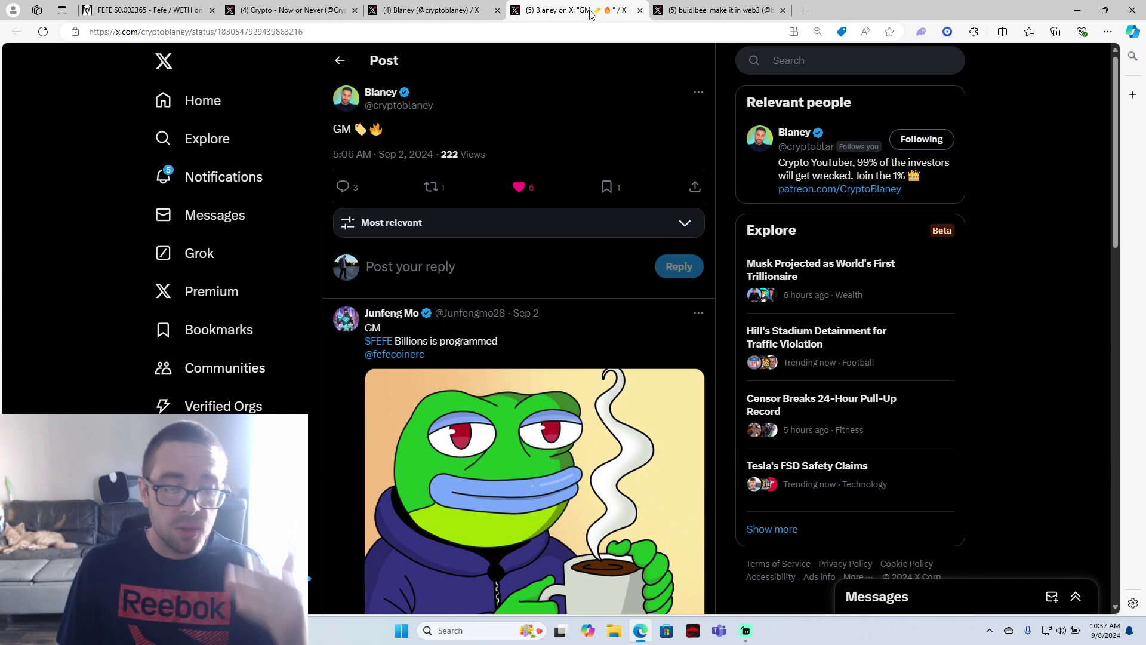
click(434, 10)
click(291, 10)
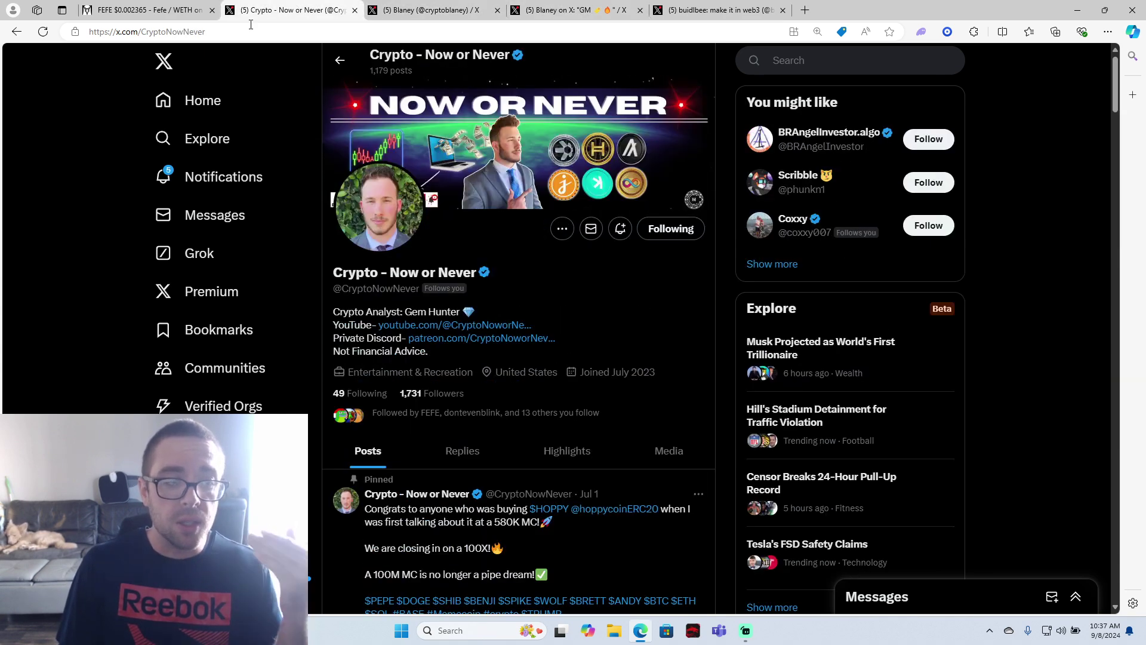
click(152, 10)
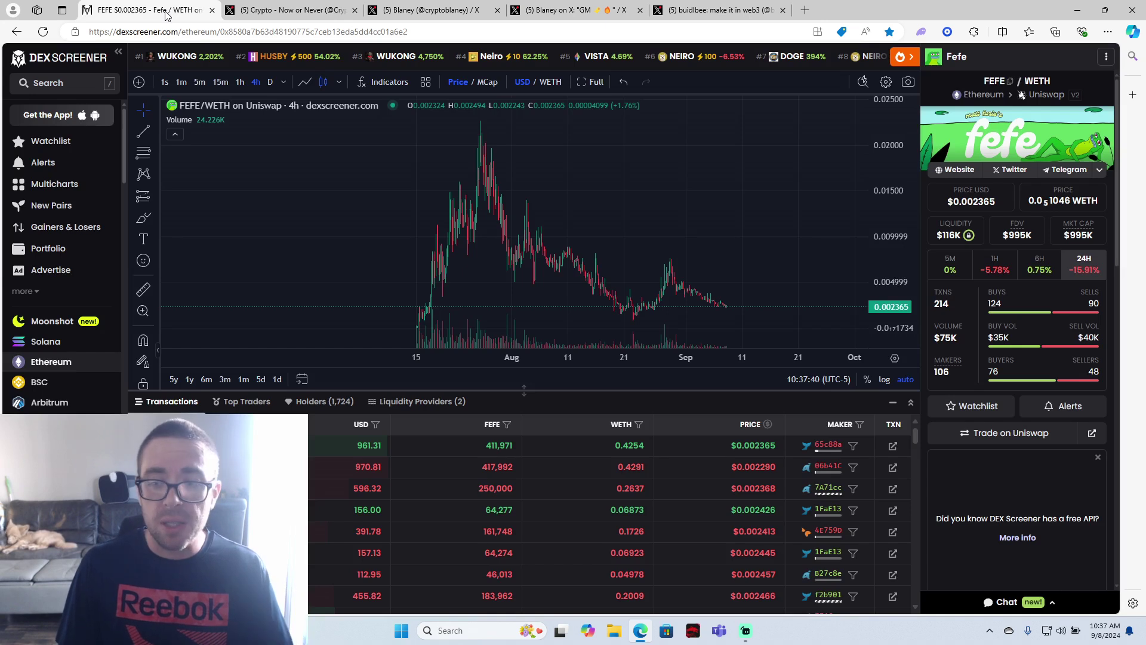